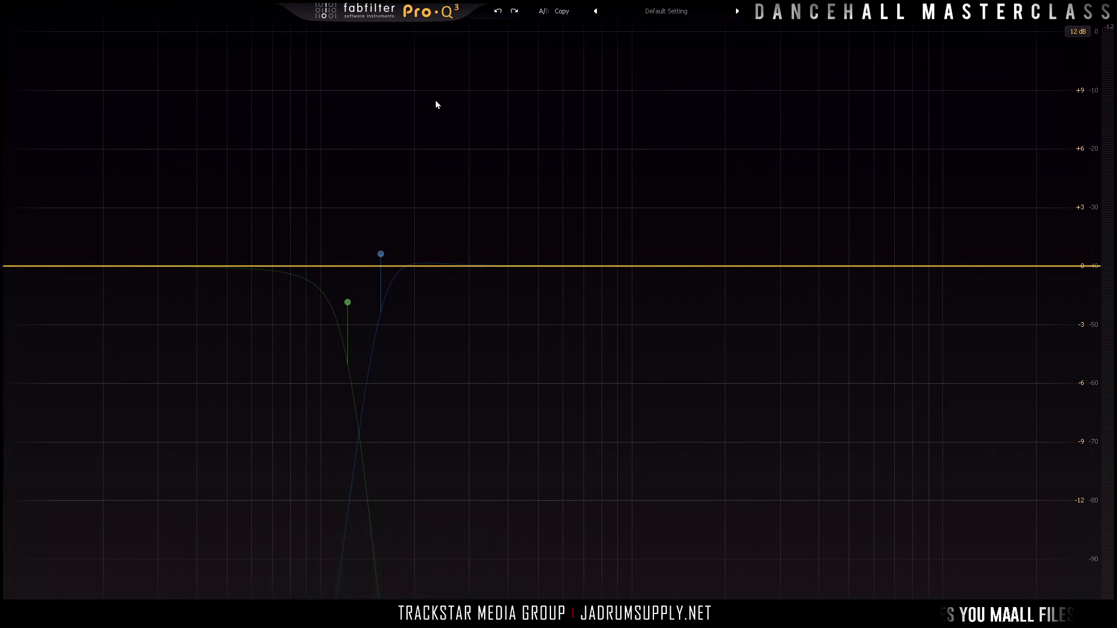
# Play the lead vocal twice to watch its spectrum in the Pro-Q 3 analyzer.
pyautogui.press('space')
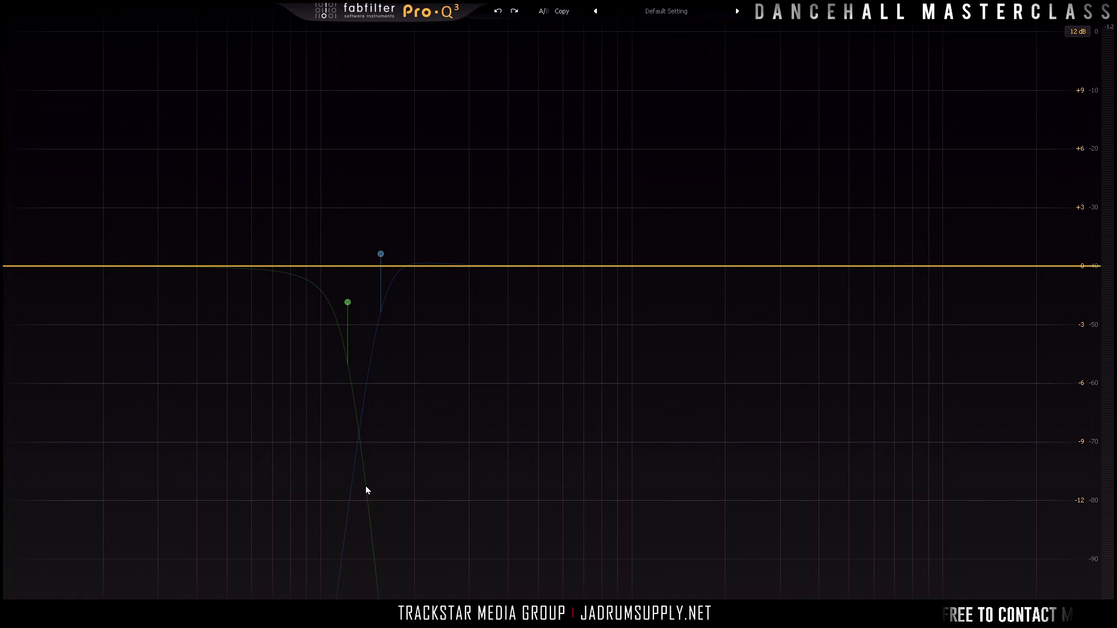
pyautogui.press('space')
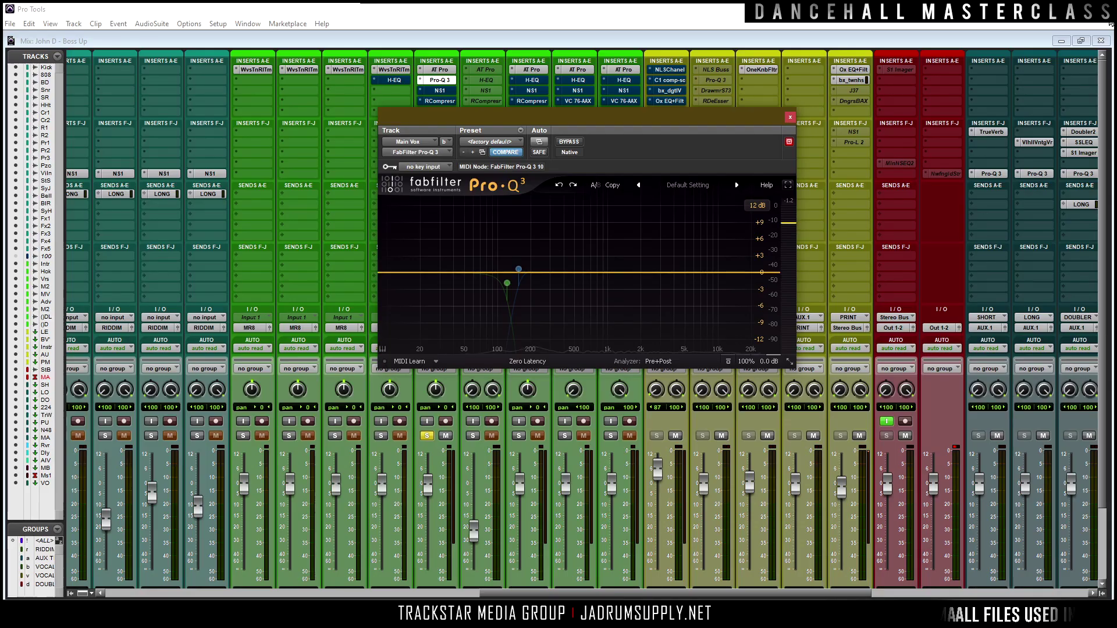
# Open the VLA-2A and the Pro-Q 3 on Main Vox, arranged side by side.
pyautogui.moveTo(560, 118); pyautogui.dragTo(750, 129)
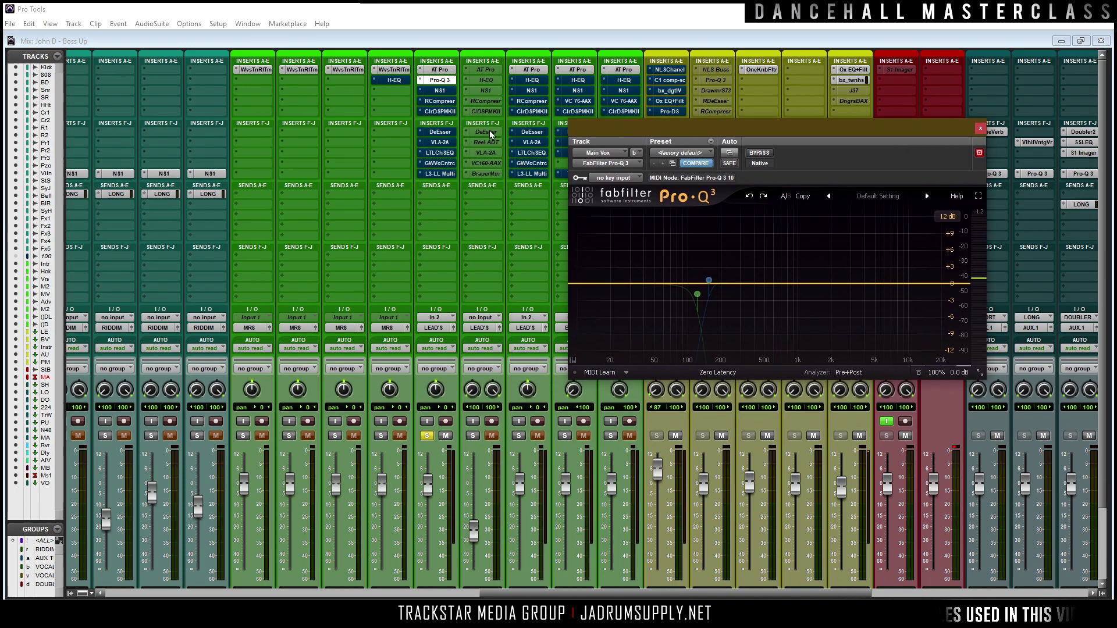
pyautogui.click(435, 102)
pyautogui.click(440, 145)
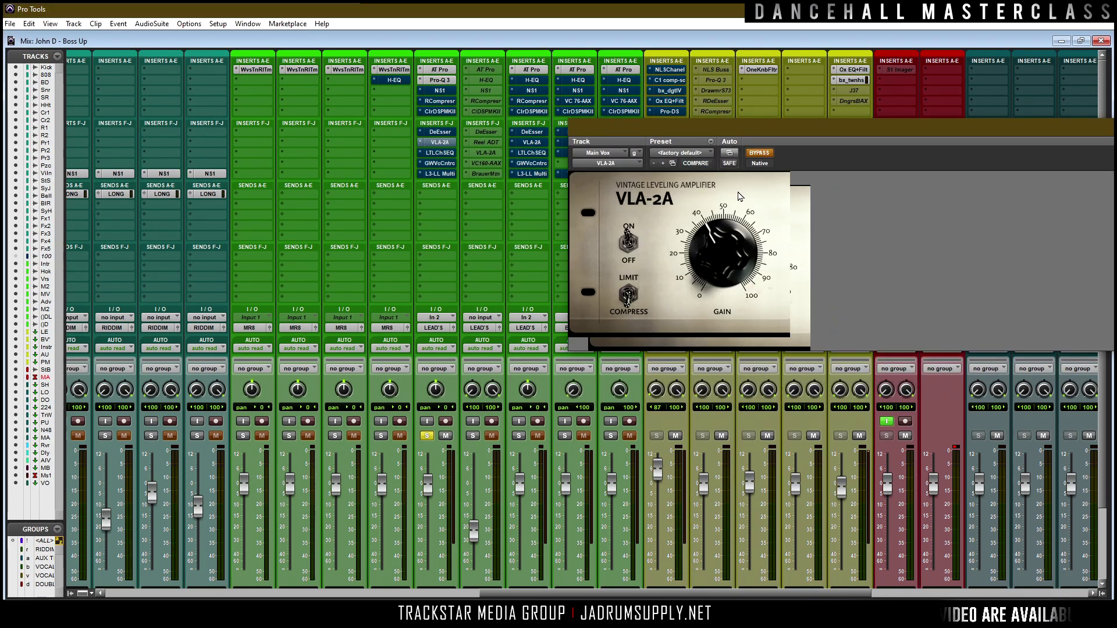
pyautogui.moveTo(845, 146)
pyautogui.mouseDown()
pyautogui.moveTo(729, 175)
pyautogui.moveTo(756, 164)
pyautogui.mouseUp()
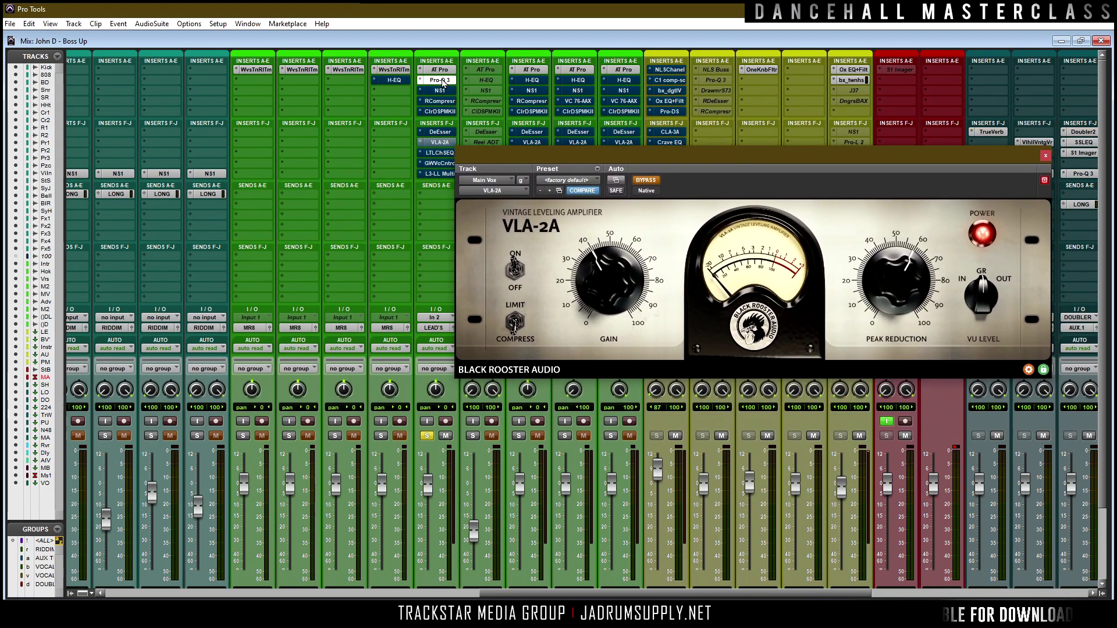
pyautogui.click(441, 80)
pyautogui.moveTo(313, 16); pyautogui.dragTo(330, 155)
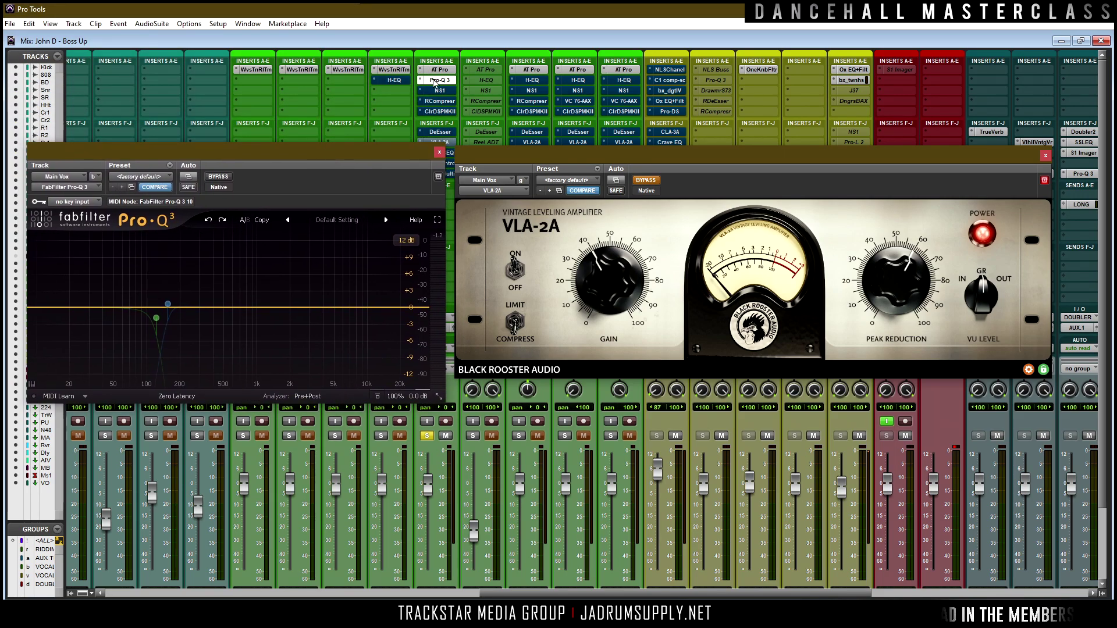
# Switch the VLA-2A on and audition the vocal through it.
pyautogui.click(647, 180)
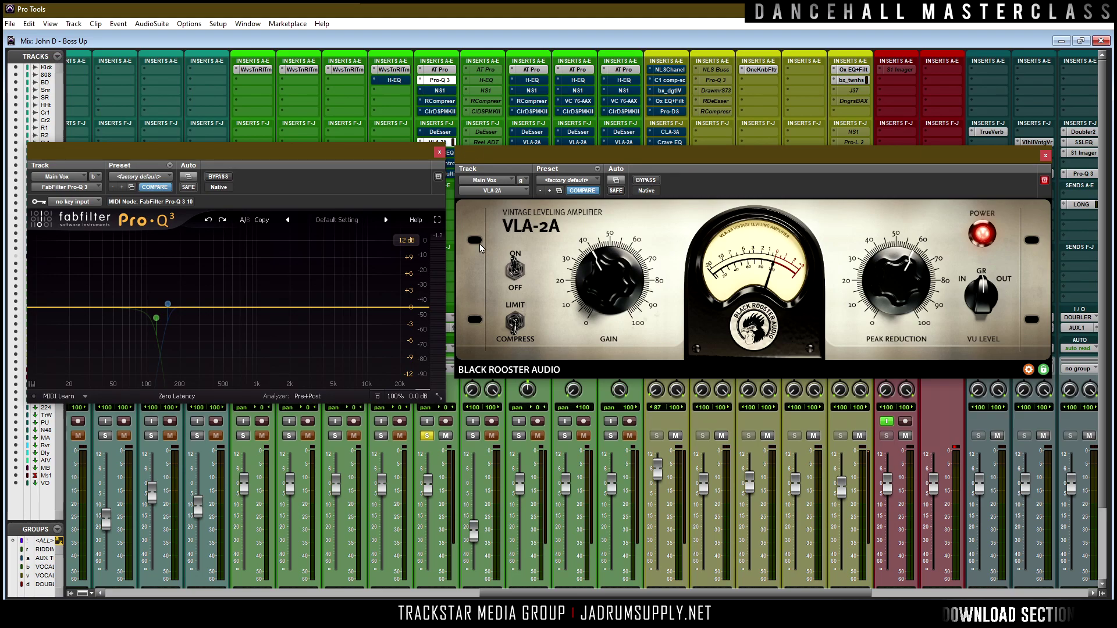
pyautogui.press('space')
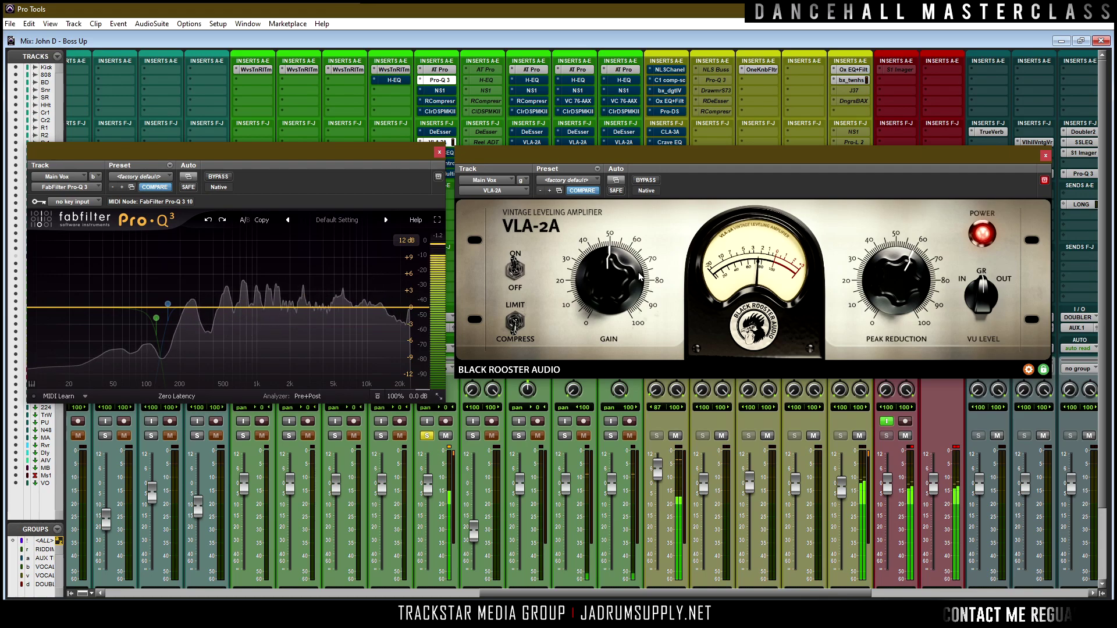
pyautogui.press('space')
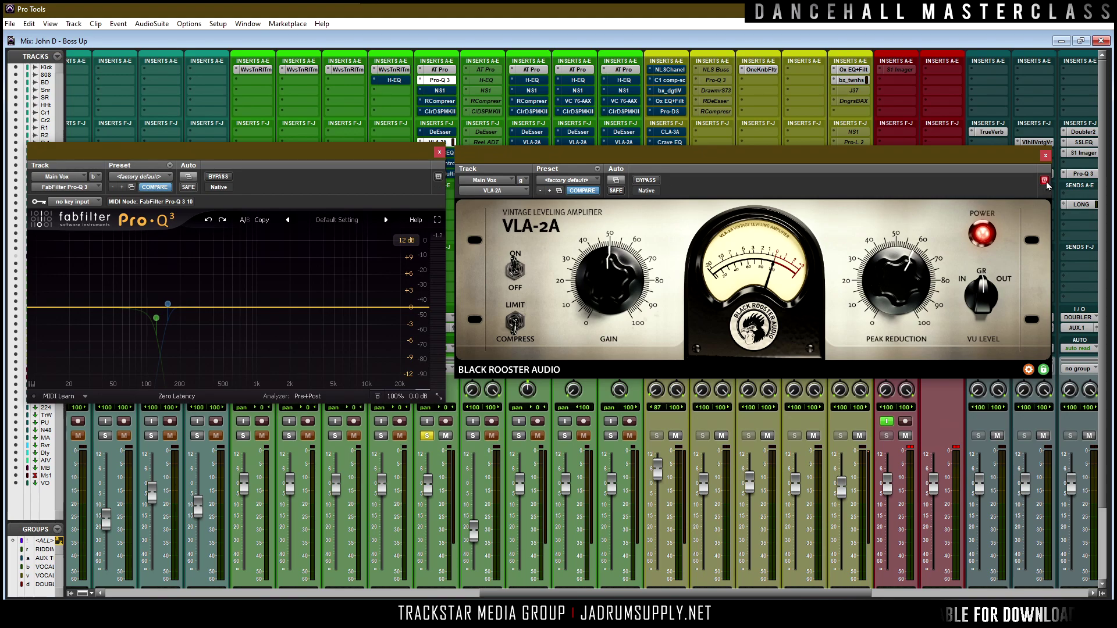
pyautogui.click(437, 90)
# Arrange the NS1 and VLA-2A windows, then enable NS1 with its fader at minimum.
pyautogui.moveTo(625, 159); pyautogui.dragTo(543, 150)
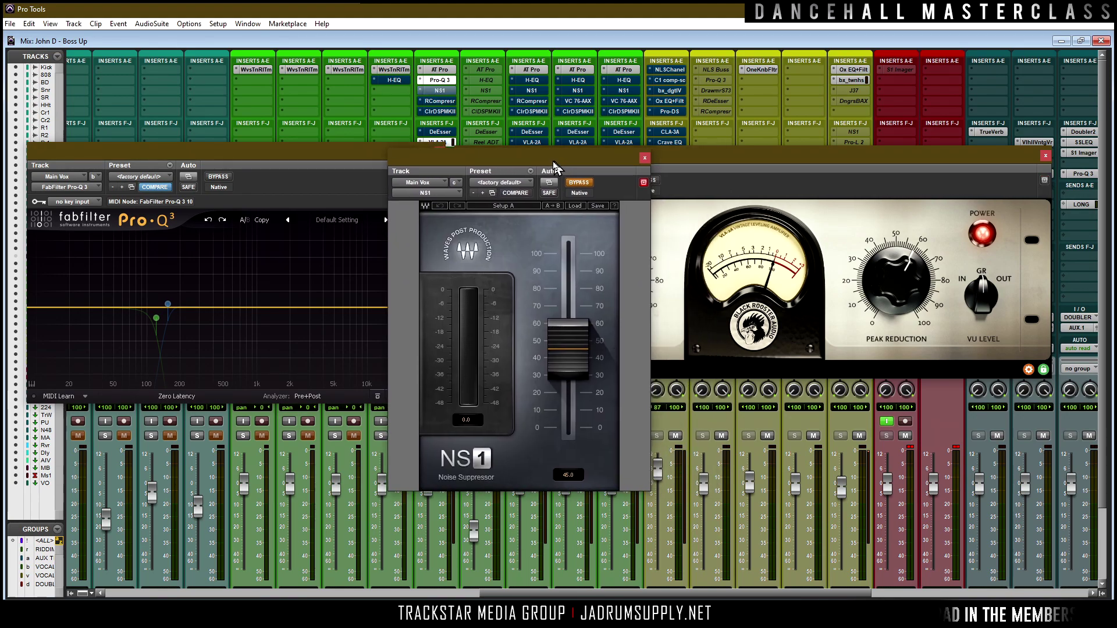
pyautogui.moveTo(745, 152); pyautogui.dragTo(864, 356)
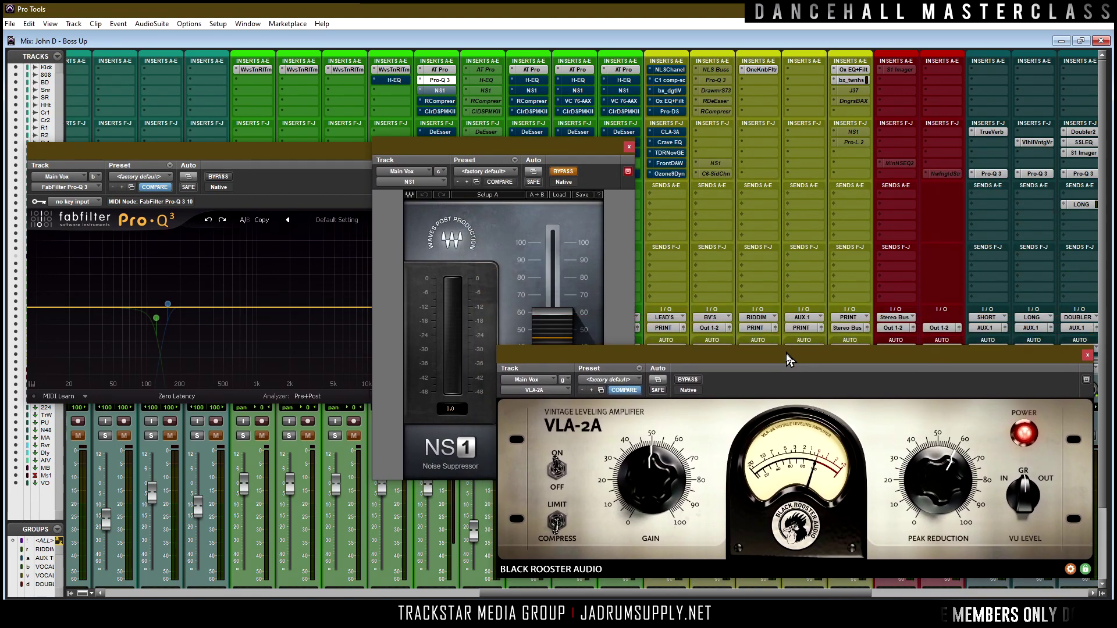
pyautogui.moveTo(461, 154); pyautogui.dragTo(579, 31)
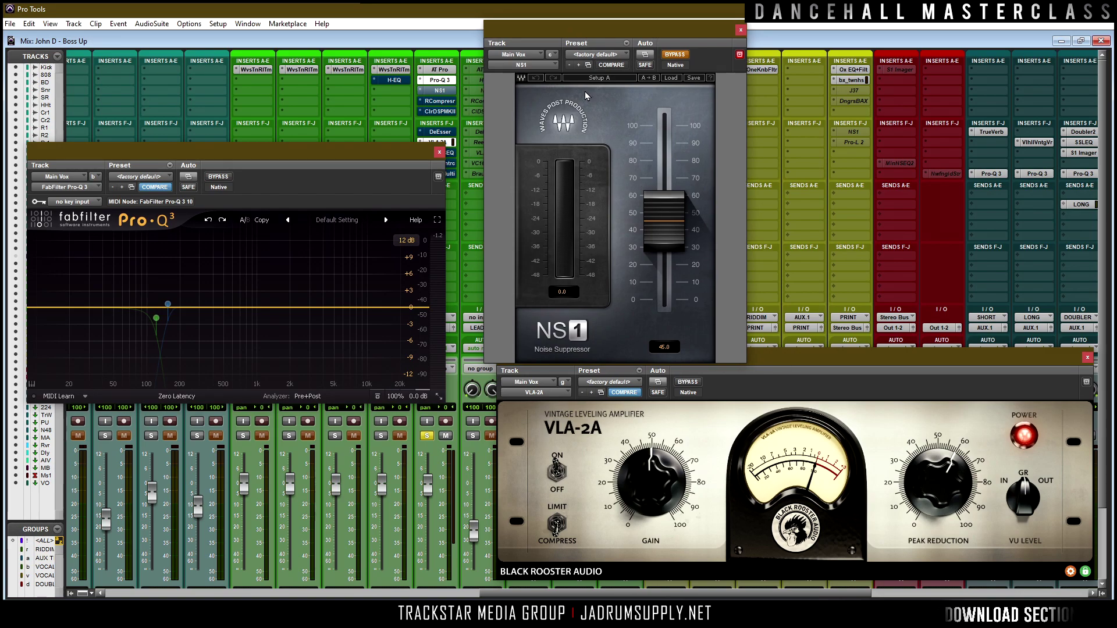
pyautogui.moveTo(677, 214); pyautogui.dragTo(672, 308)
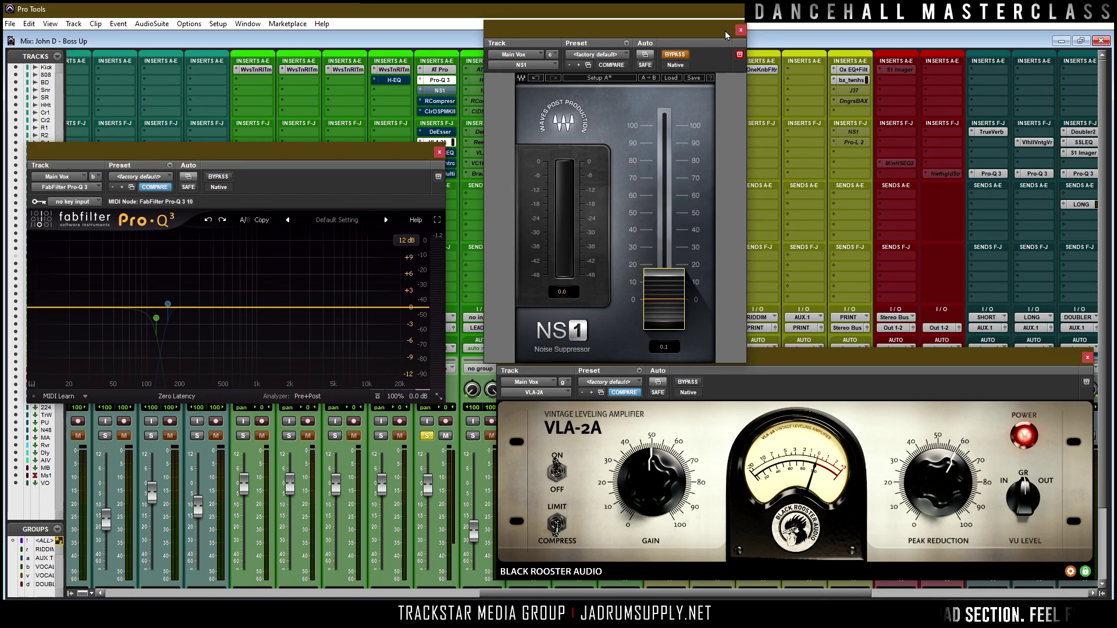
pyautogui.click(680, 55)
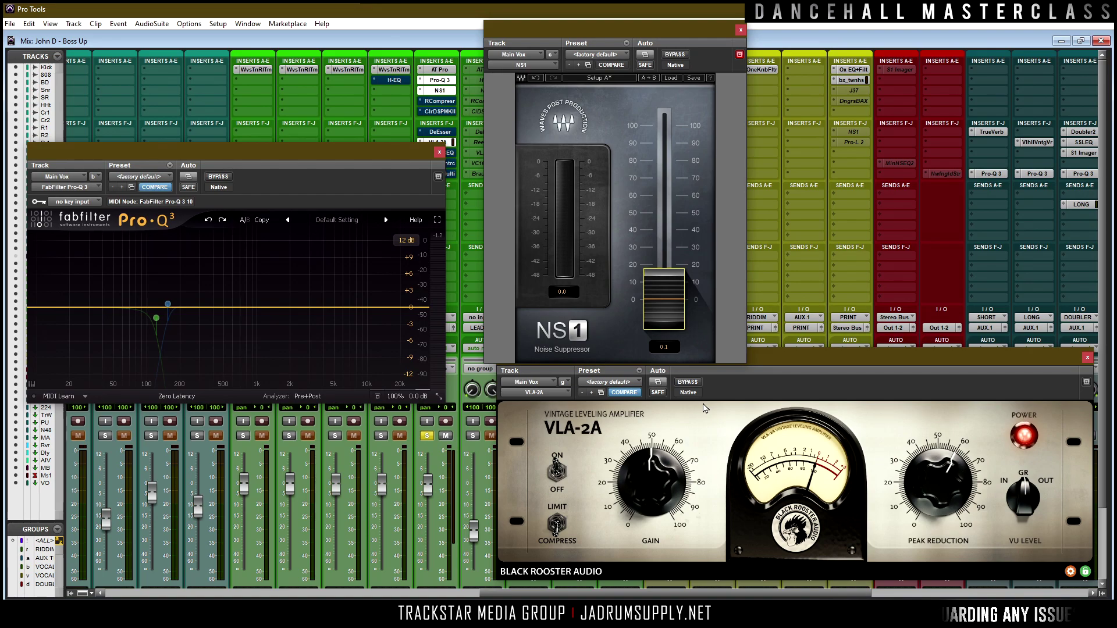
# Audition raised NS1 suppression, then bypass NS1 with its amount back near 0.5.
pyautogui.press('space')
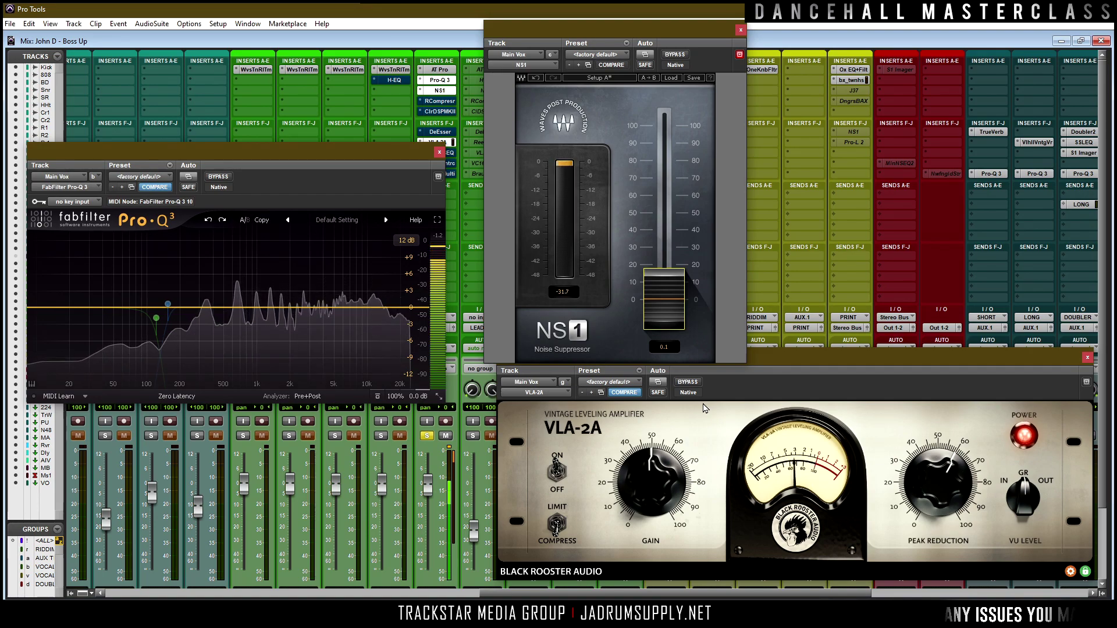
pyautogui.moveTo(676, 315); pyautogui.dragTo(675, 126)
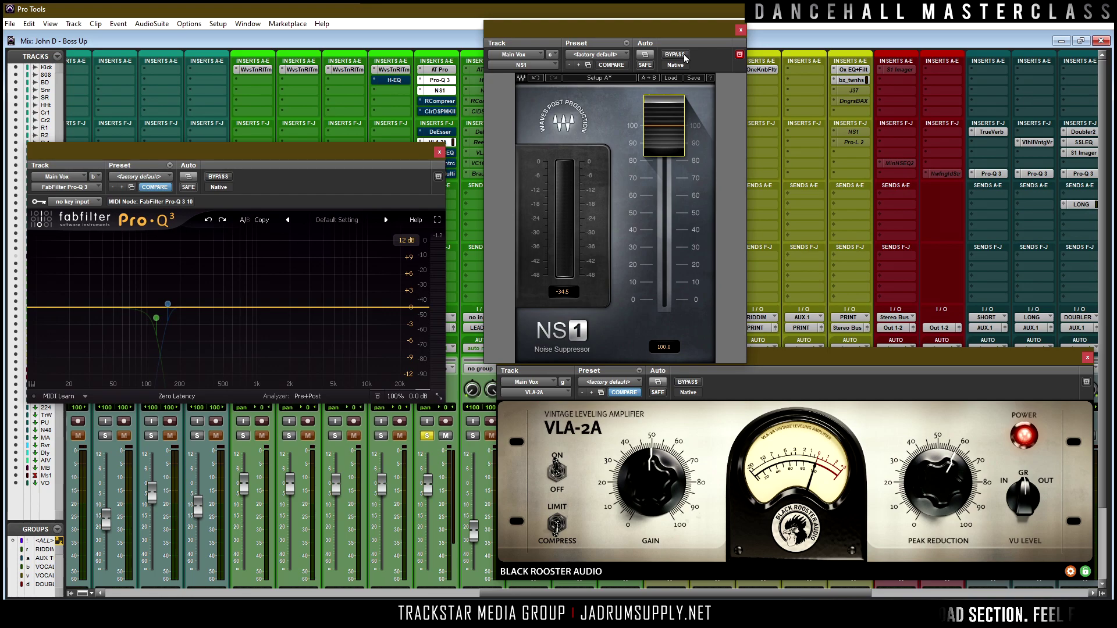
pyautogui.press('space')
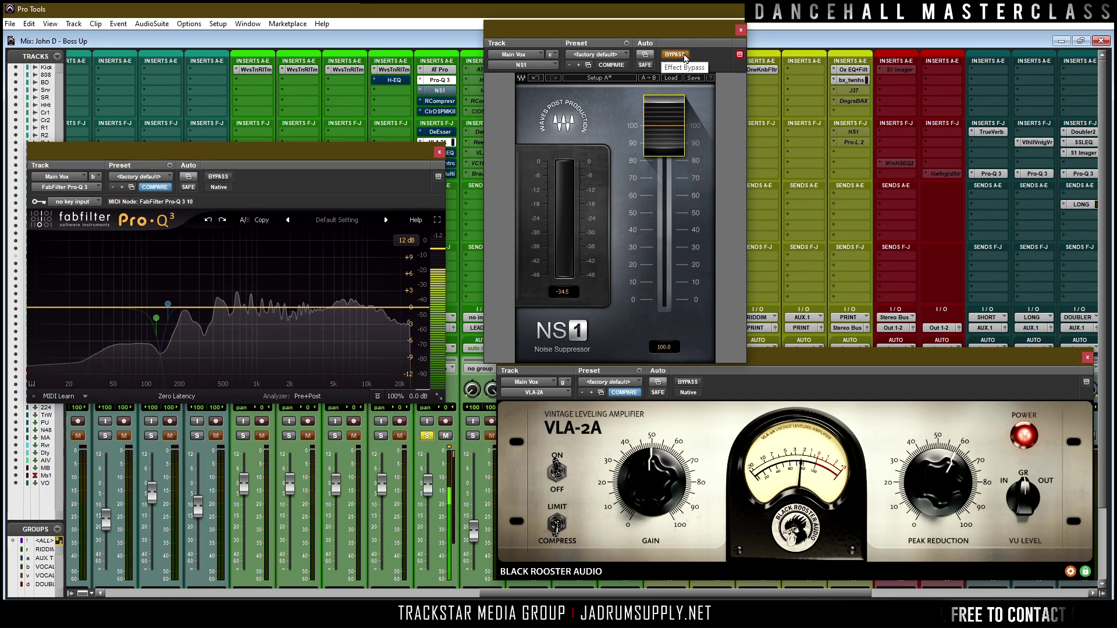
pyautogui.press('space')
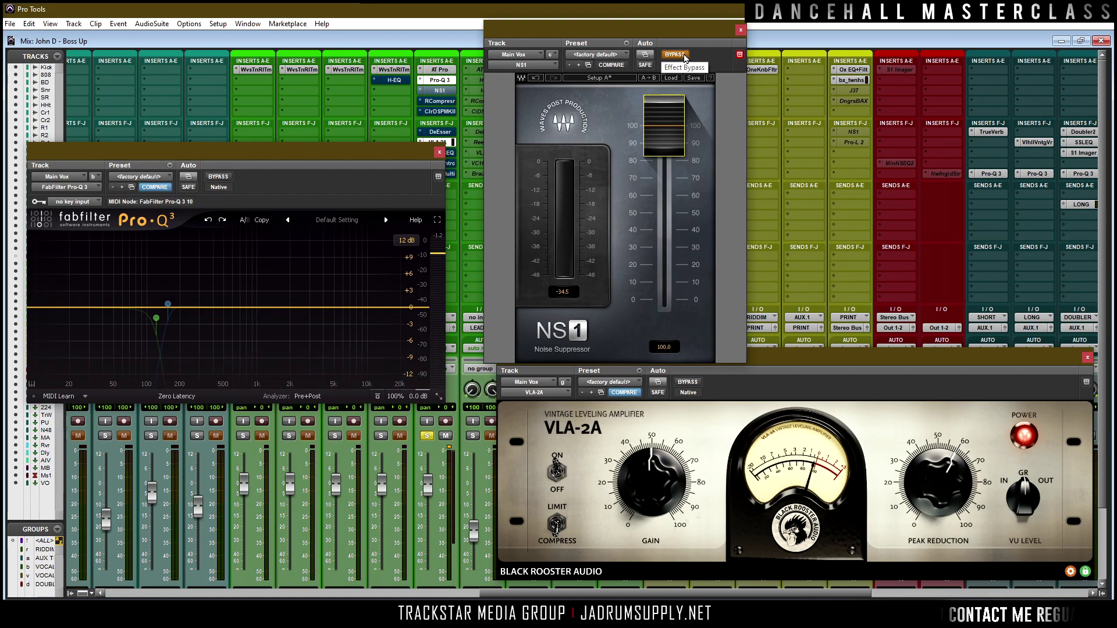
pyautogui.press('space')
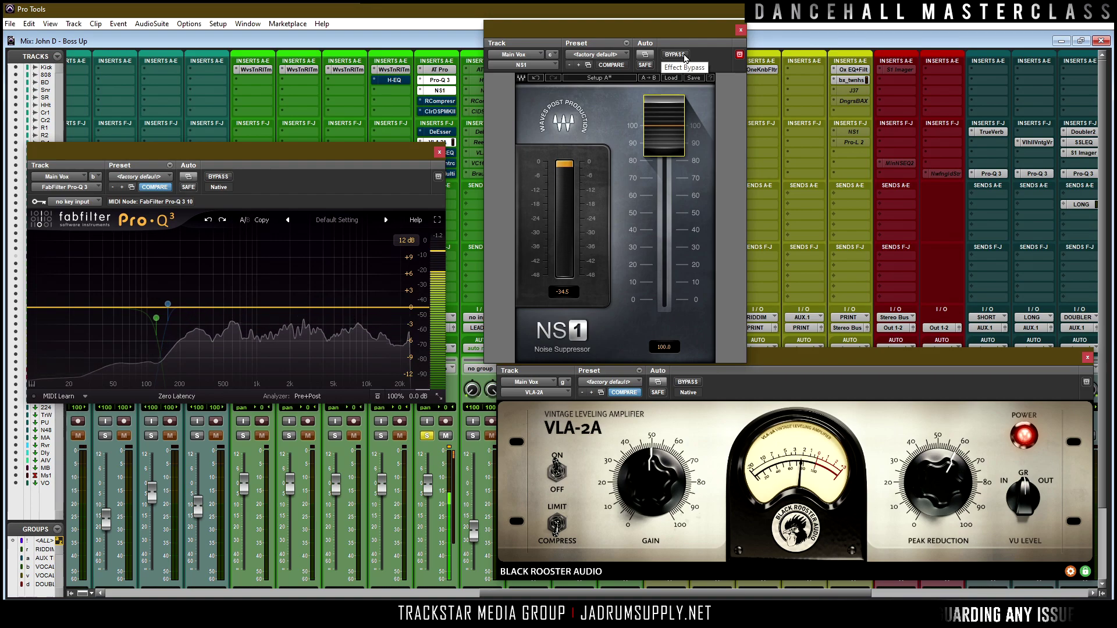
pyautogui.press('space')
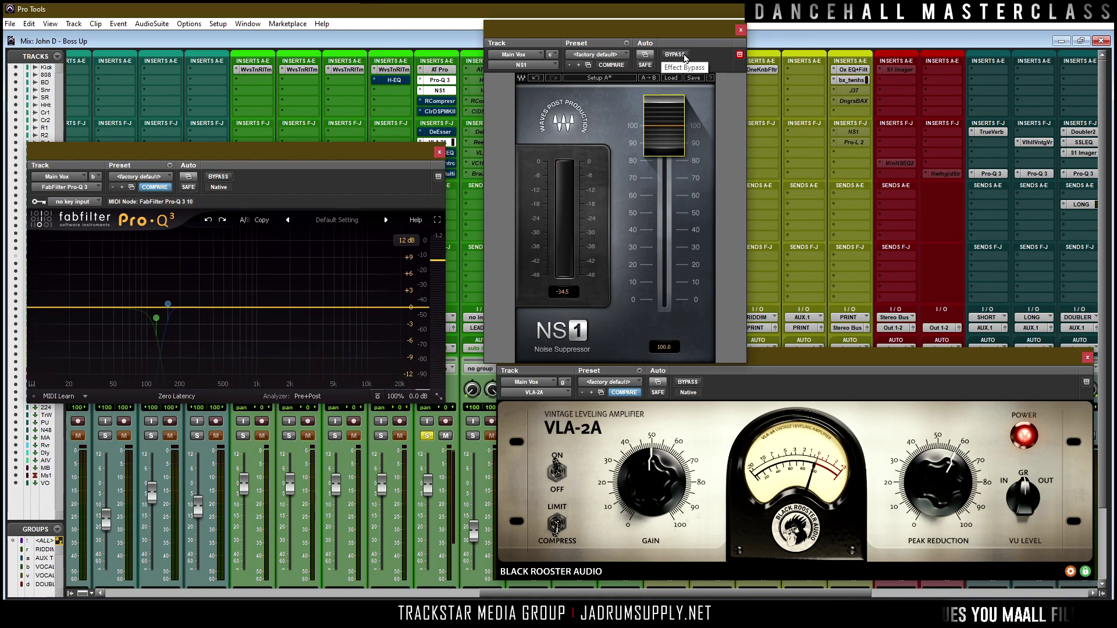
pyautogui.click(677, 55)
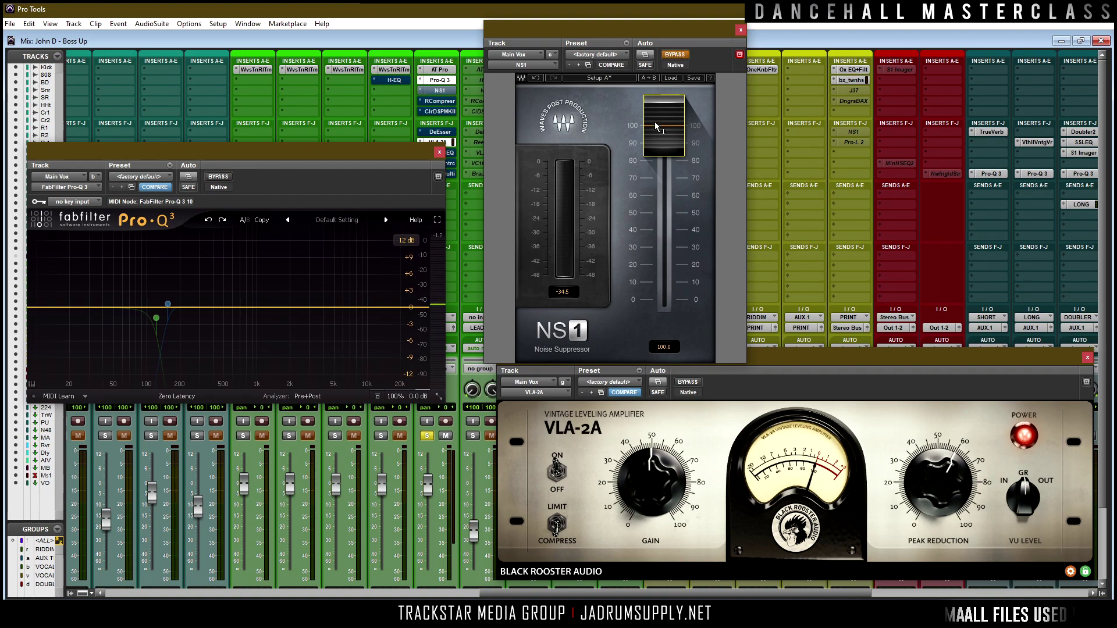
pyautogui.moveTo(657, 123); pyautogui.dragTo(663, 302)
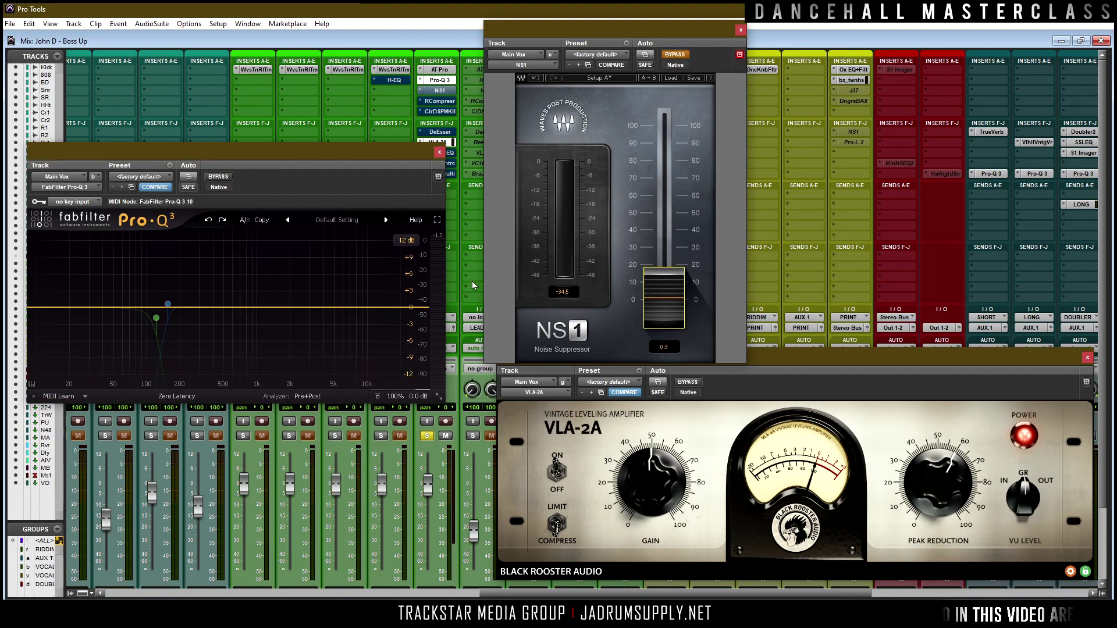
# Maximize Pro-Q 3 and audition with the green high-cut band enabled at about 159 Hz.
pyautogui.click(437, 220)
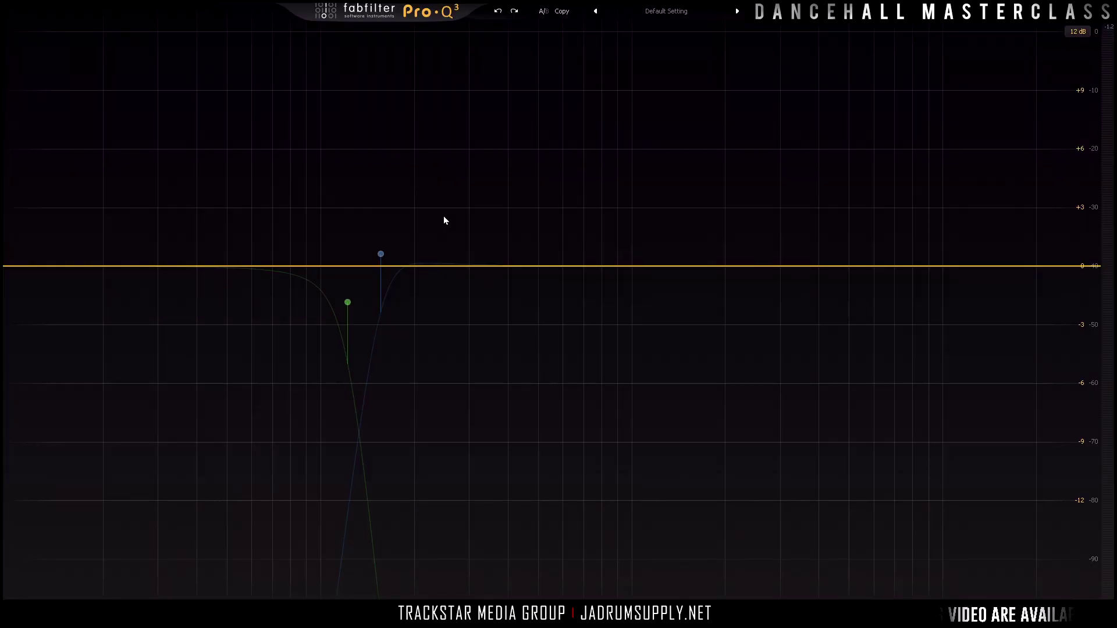
pyautogui.press('space')
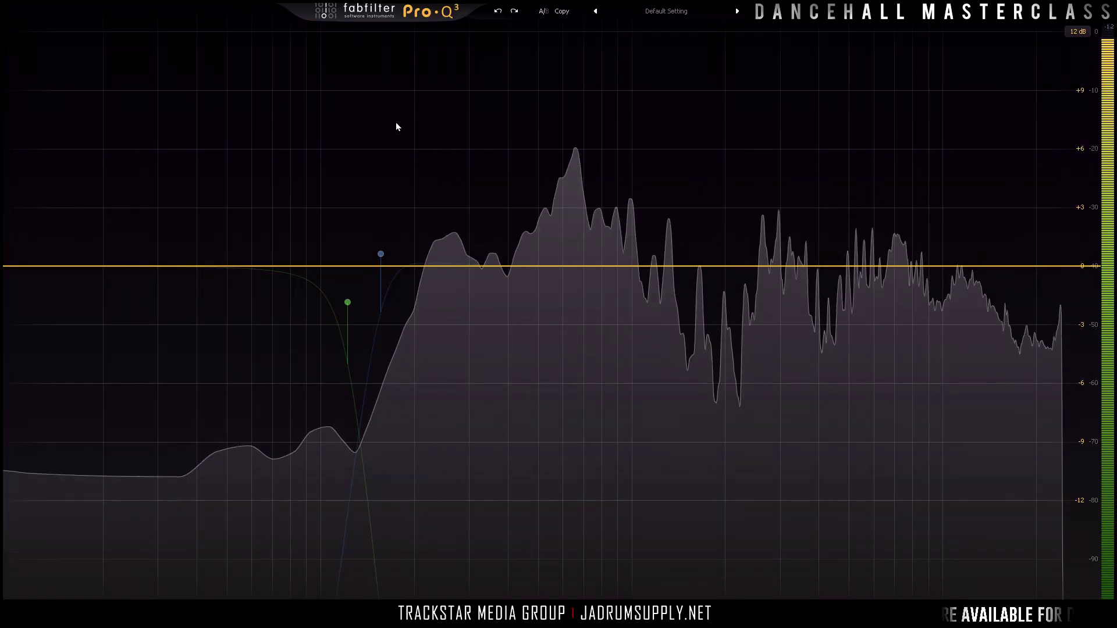
pyautogui.rightClick(347, 302)
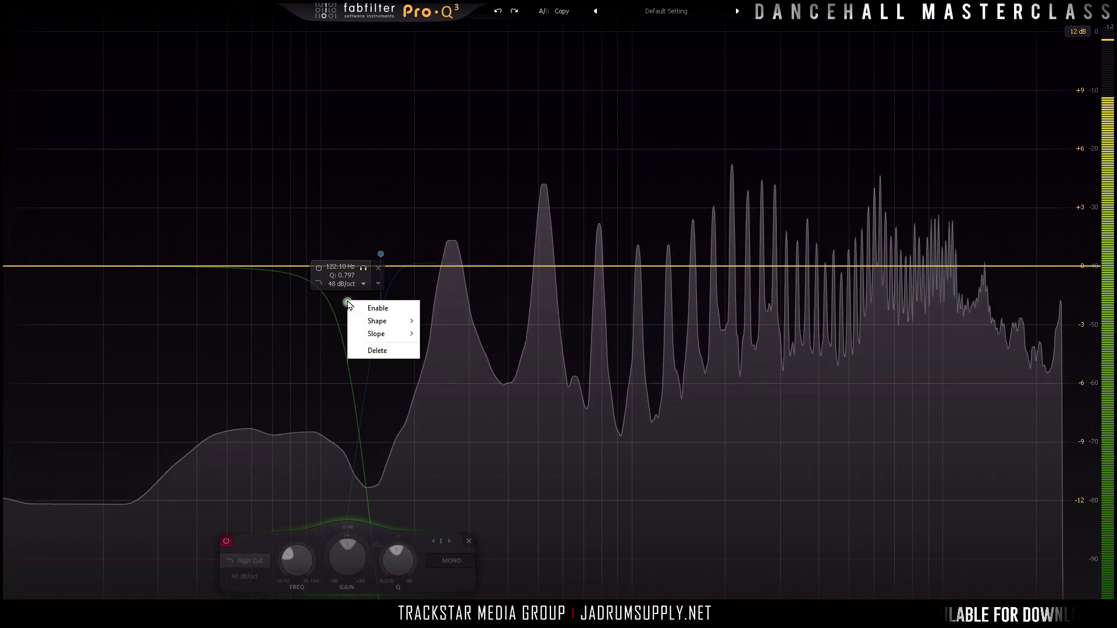
pyautogui.click(389, 311)
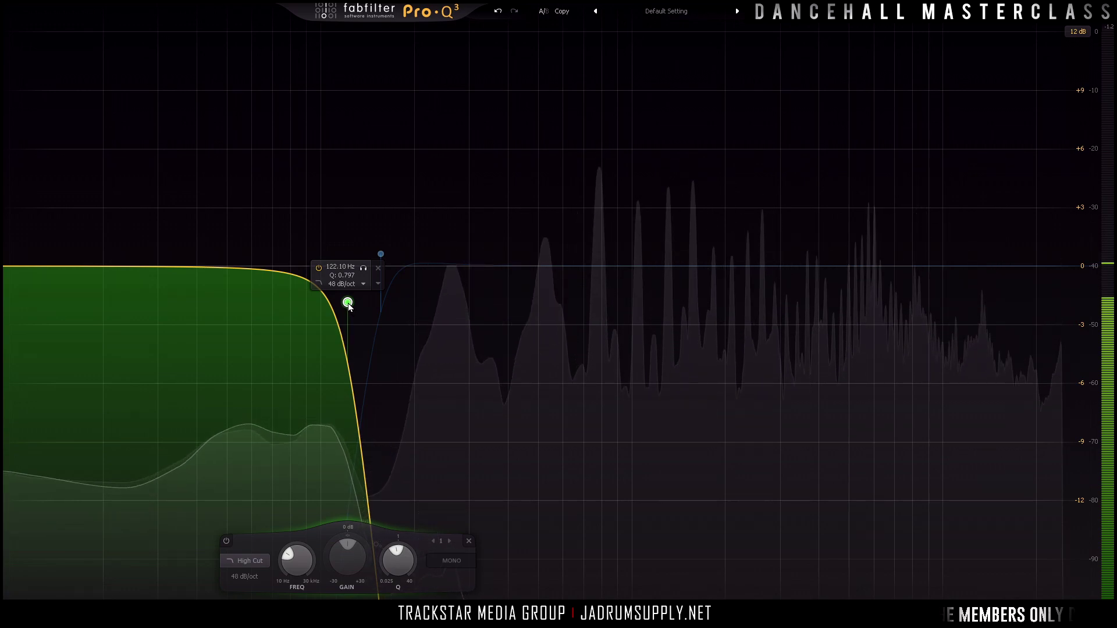
pyautogui.moveTo(348, 303); pyautogui.dragTo(399, 293)
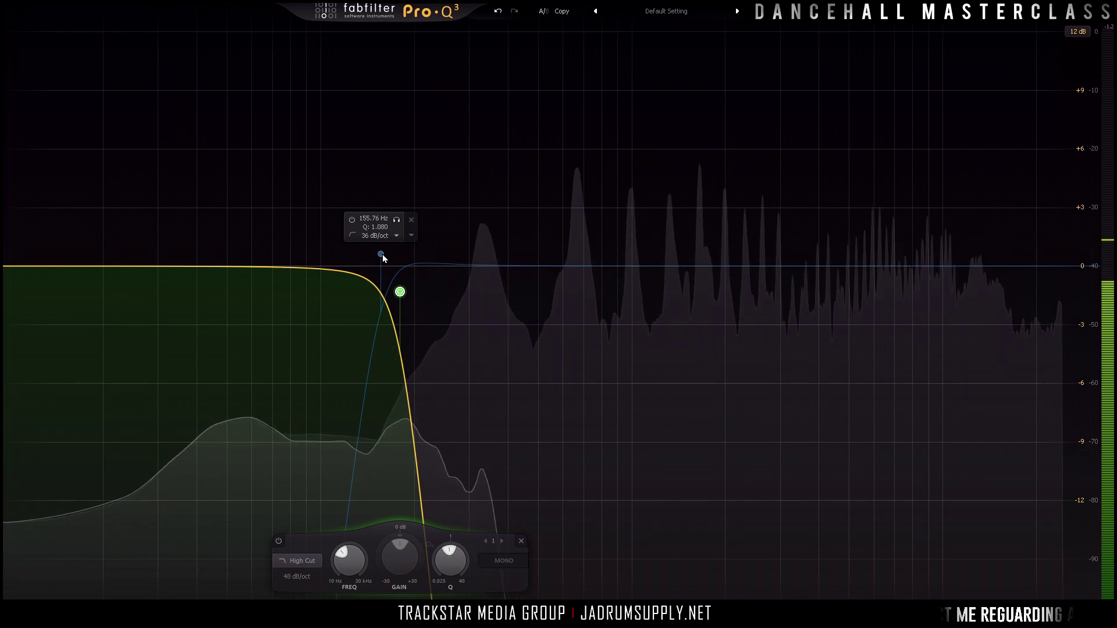
# Select the blue low-cut band and switch the green high-cut band off.
pyautogui.click(383, 254)
pyautogui.keyDown('alt'); pyautogui.click(400, 291); pyautogui.keyUp('alt')
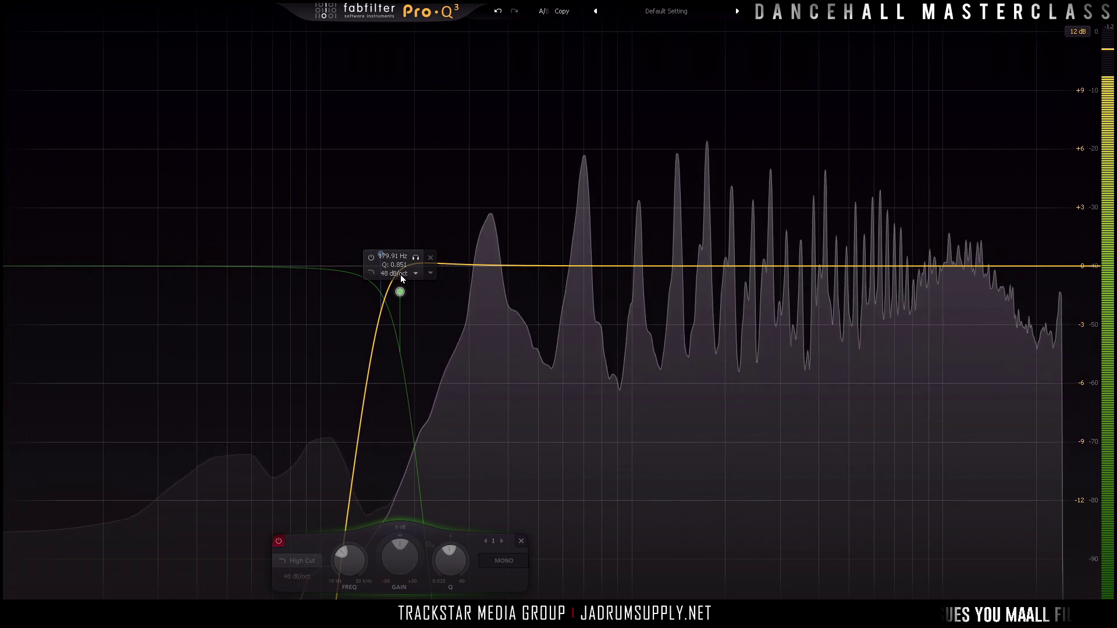
pyautogui.hotkey('alt', 'space')
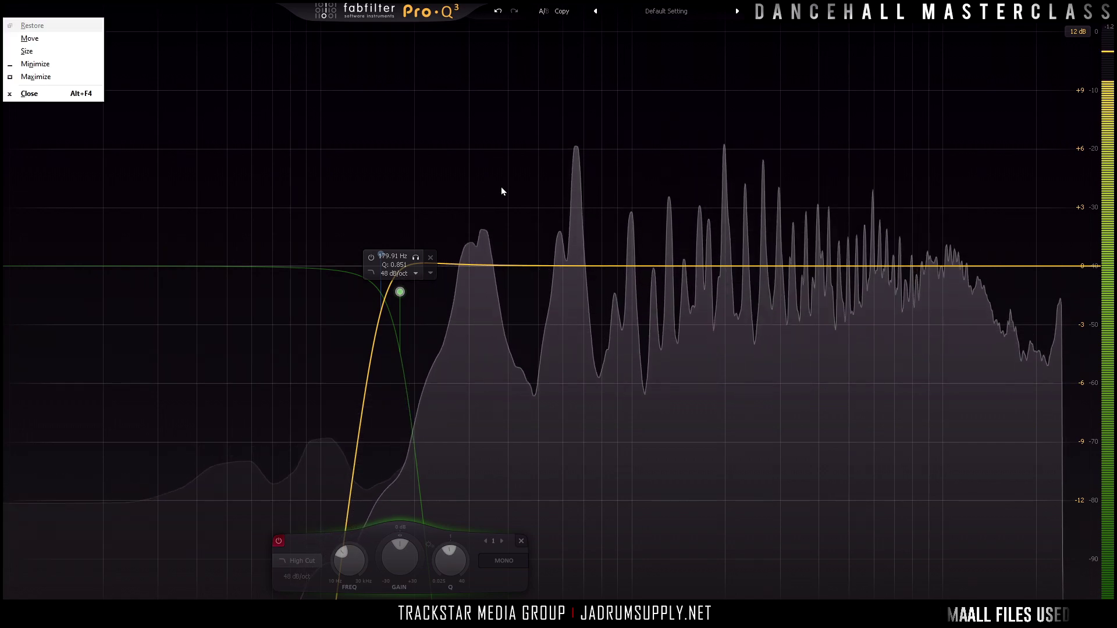
# Restore Pro-Q 3 from full screen to a floating window and stop playback.
pyautogui.press('Escape')
pyautogui.press('space')
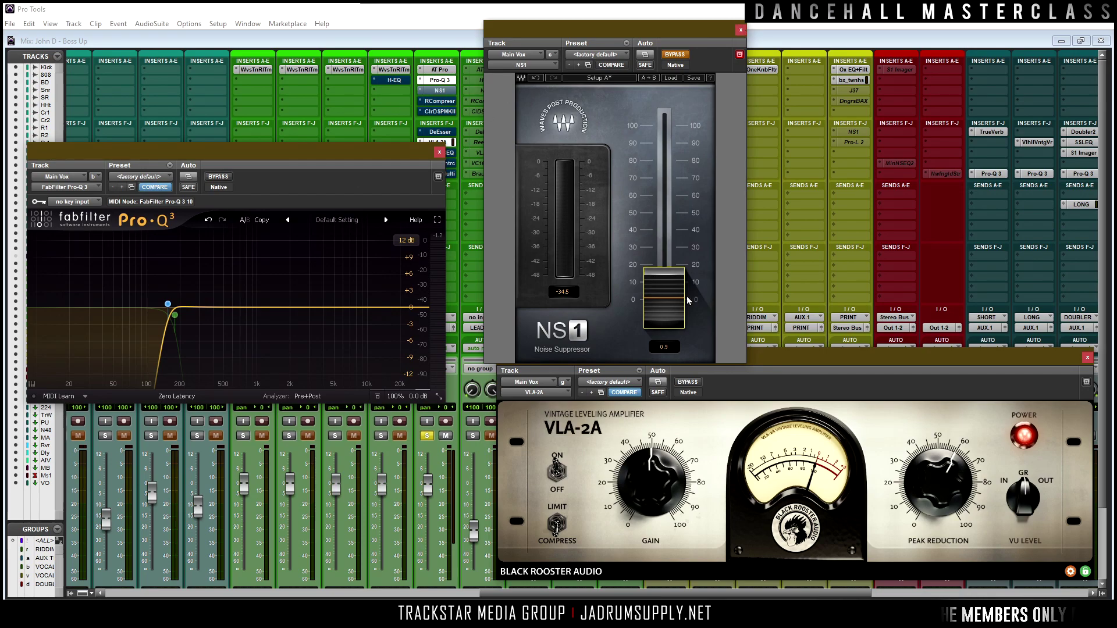
# Raise the NS1 suppression from 0 to about 27.9 while the vocal plays.
pyautogui.moveTo(665, 297); pyautogui.dragTo(653, 307)
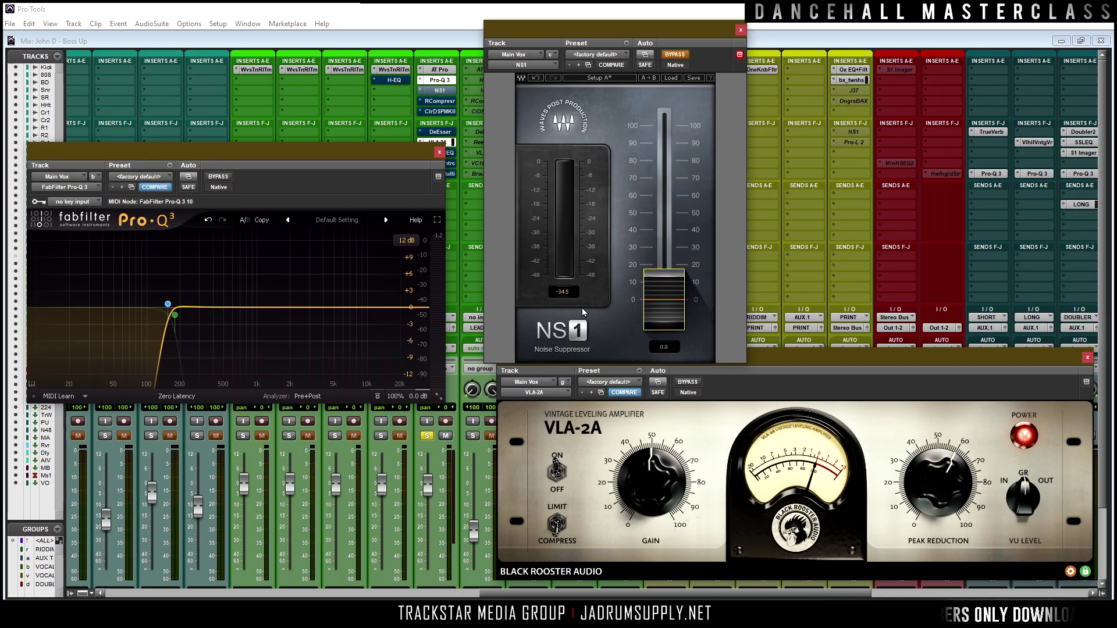
pyautogui.press('space')
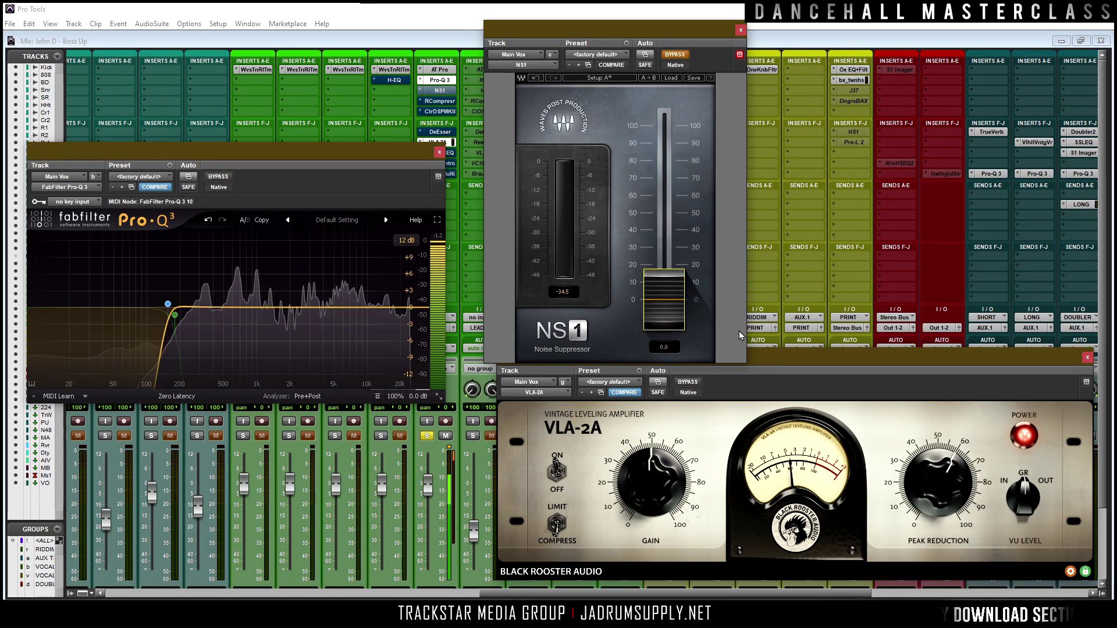
pyautogui.moveTo(665, 301); pyautogui.dragTo(665, 210)
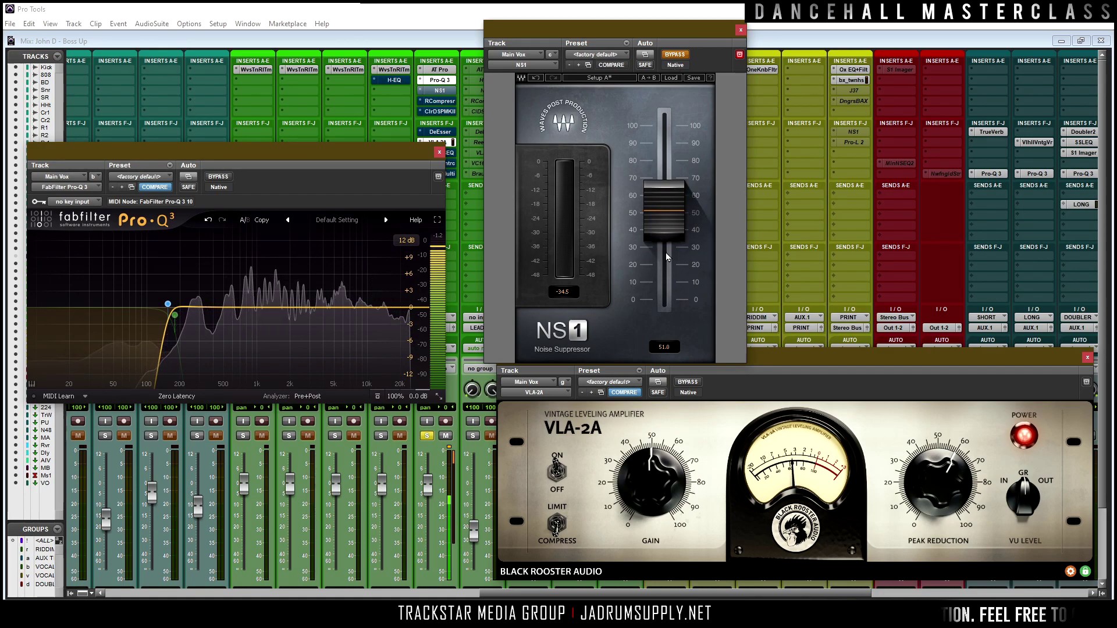
pyautogui.keyDown('alt'); pyautogui.click(662, 276); pyautogui.keyUp('alt')
pyautogui.press('space')
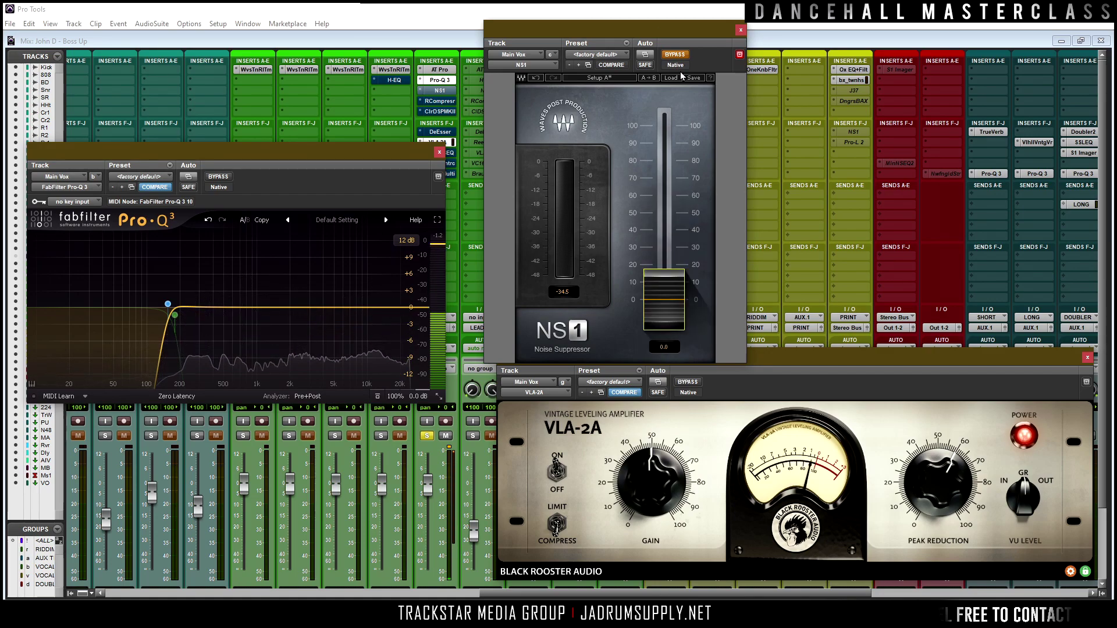
pyautogui.press('space')
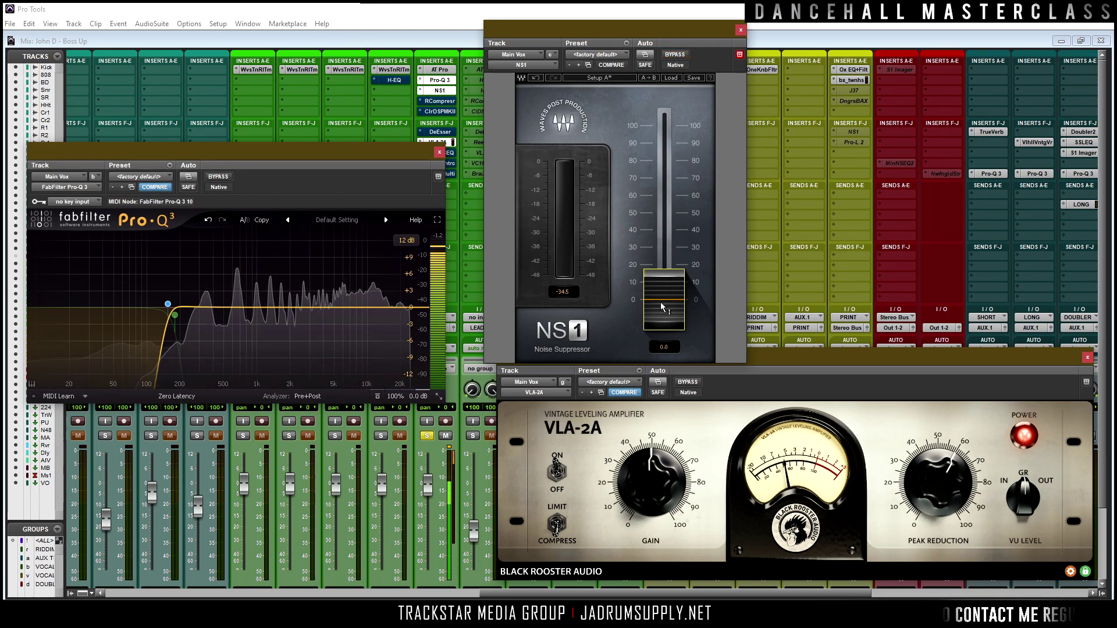
pyautogui.moveTo(665, 302); pyautogui.dragTo(665, 253)
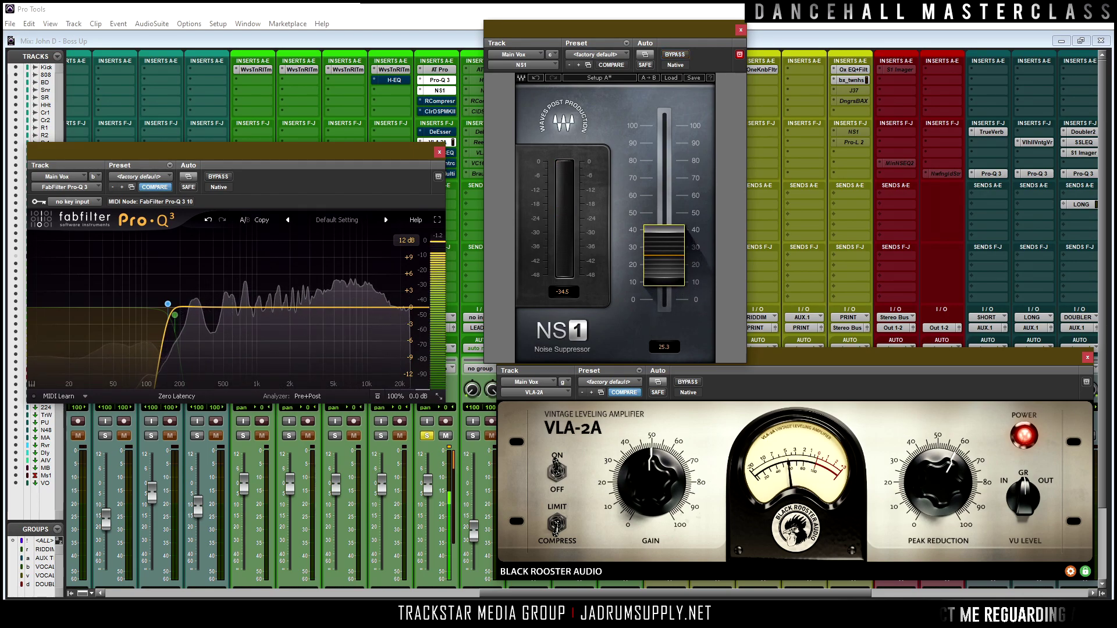
pyautogui.moveTo(665, 254); pyautogui.dragTo(665, 255)
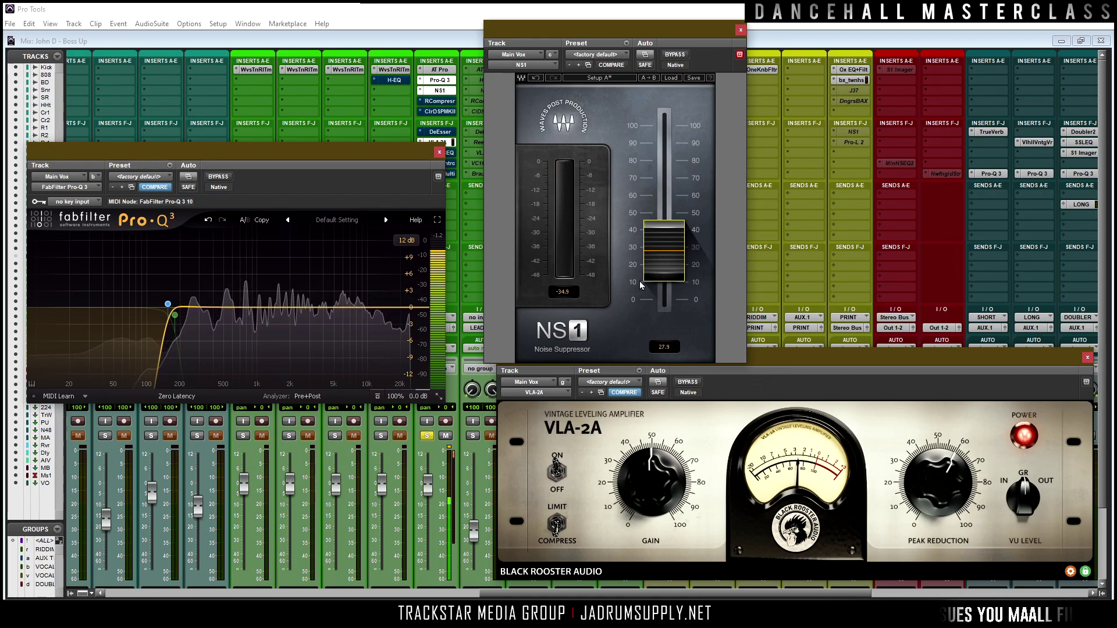
pyautogui.click(218, 177)
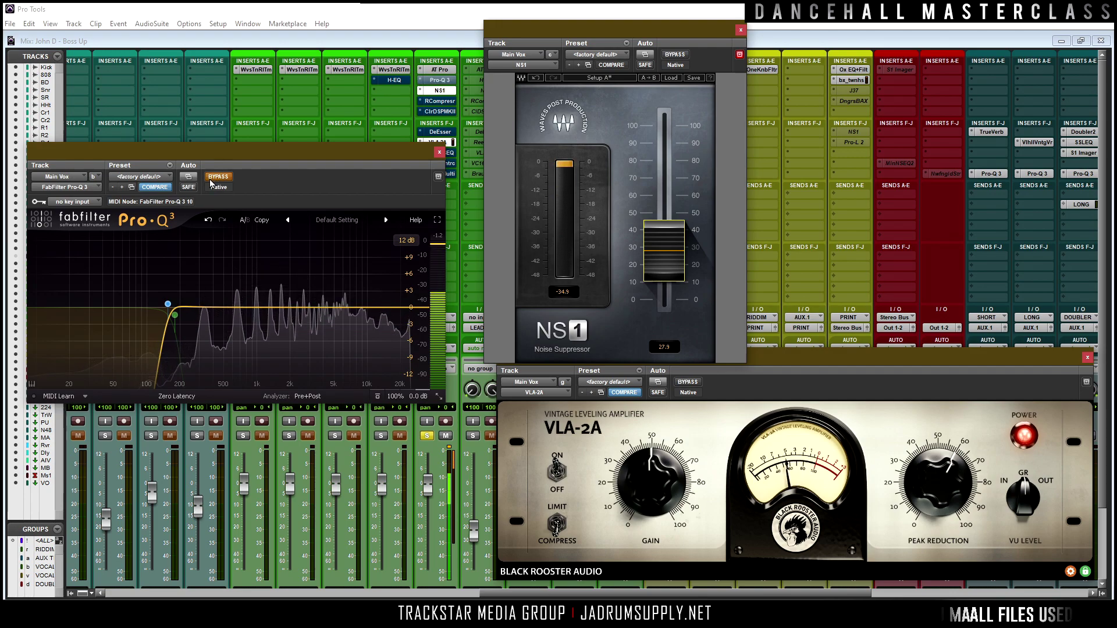
# Compare the vocal with Pro-Q 3 and NS1 bypassed, leaving both active and playback stopped.
pyautogui.click(218, 177)
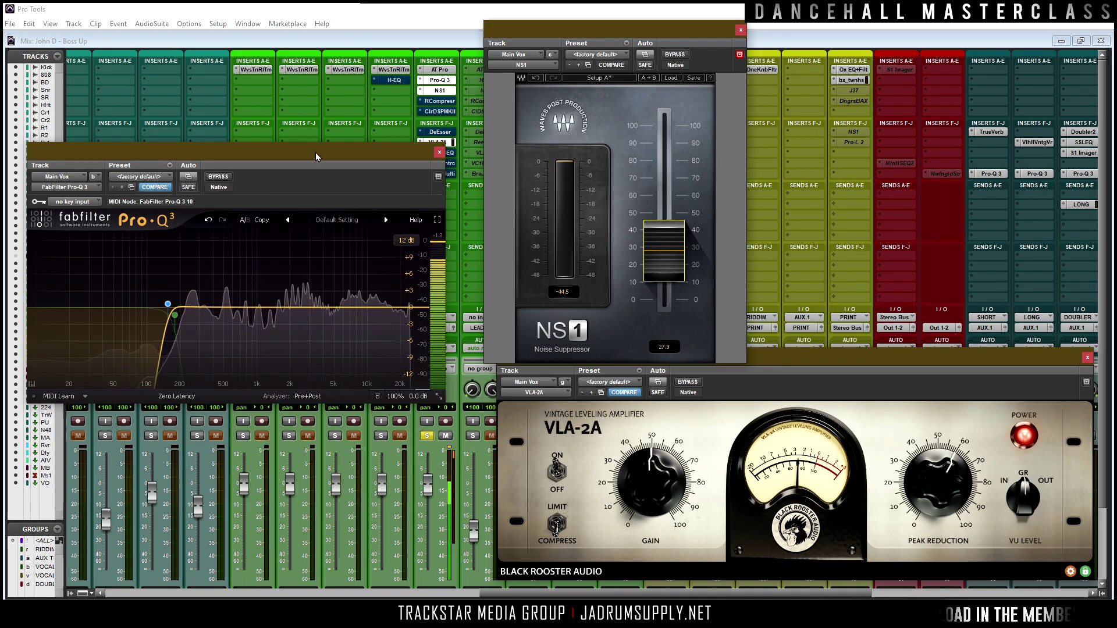
pyautogui.click(217, 176)
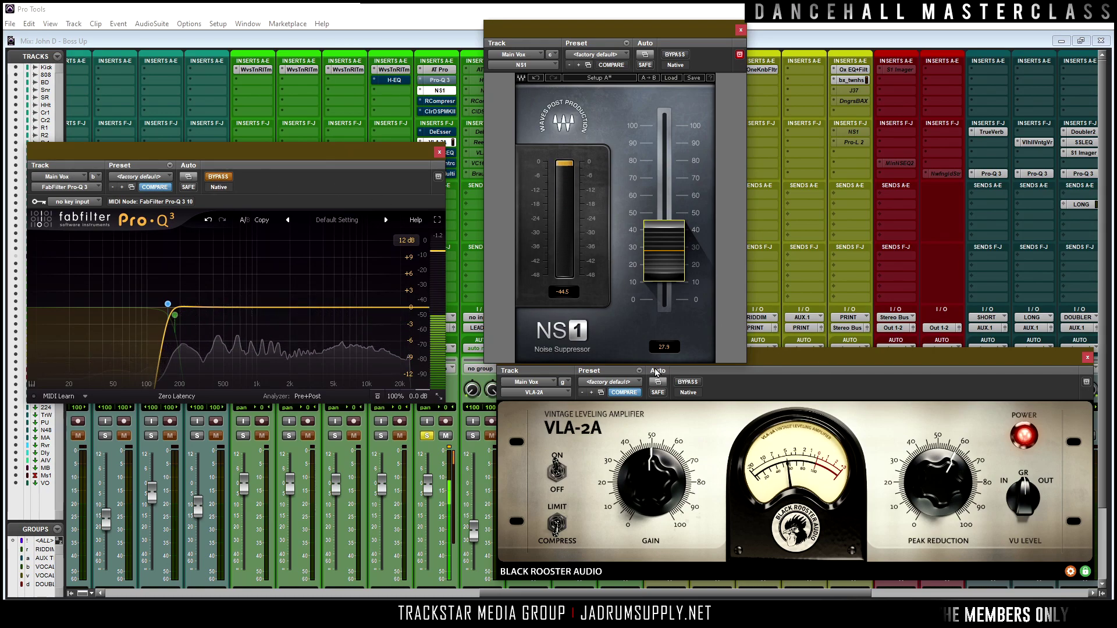
pyautogui.click(676, 54)
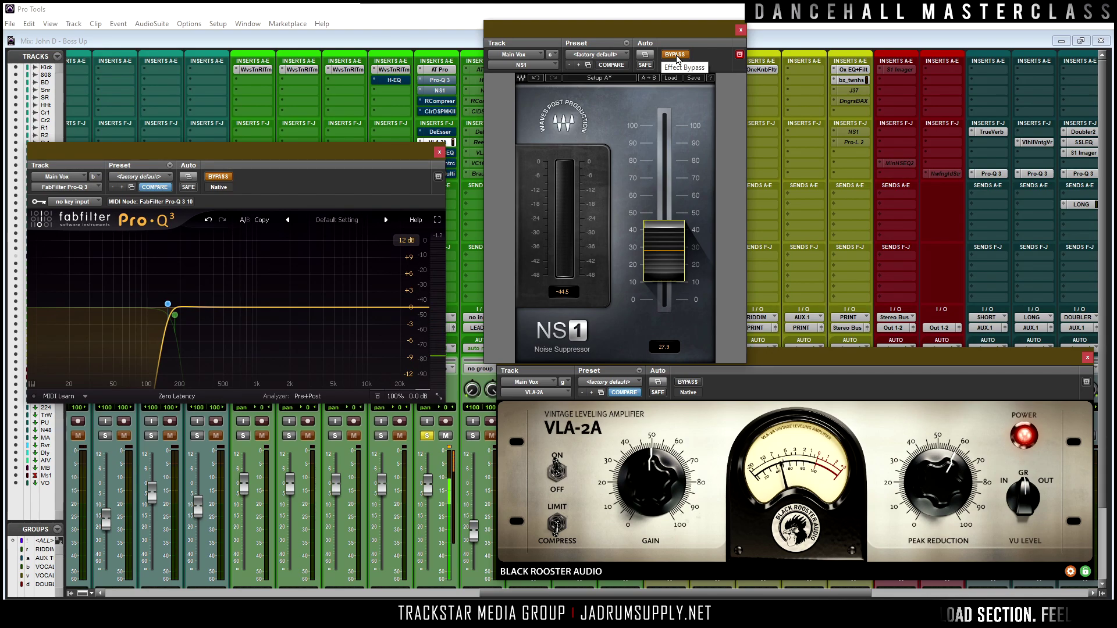
pyautogui.click(676, 55)
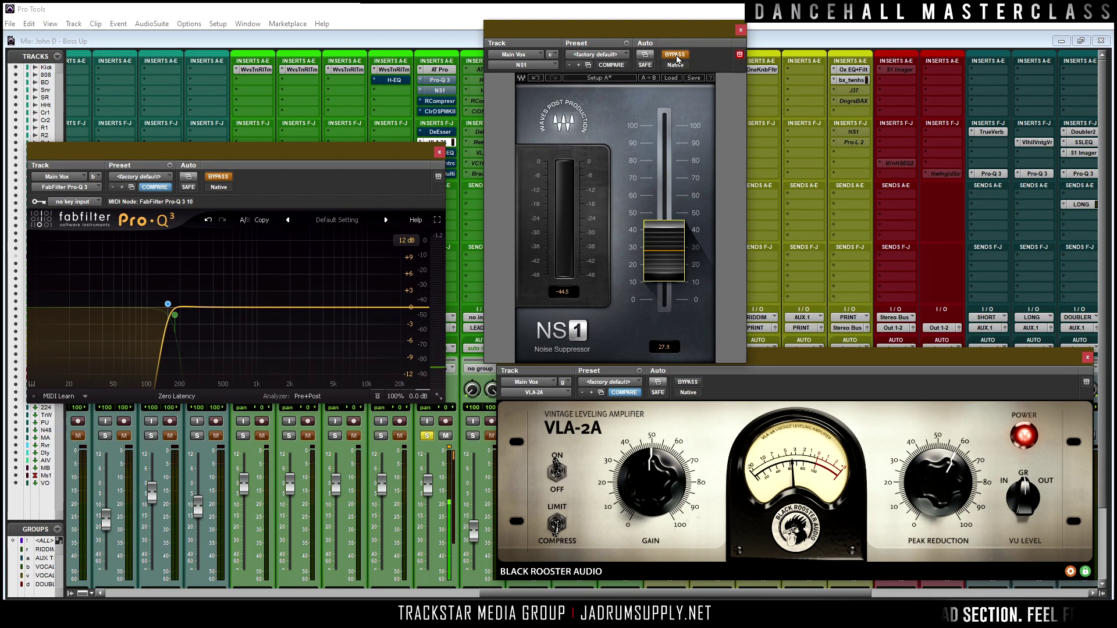
pyautogui.click(220, 177)
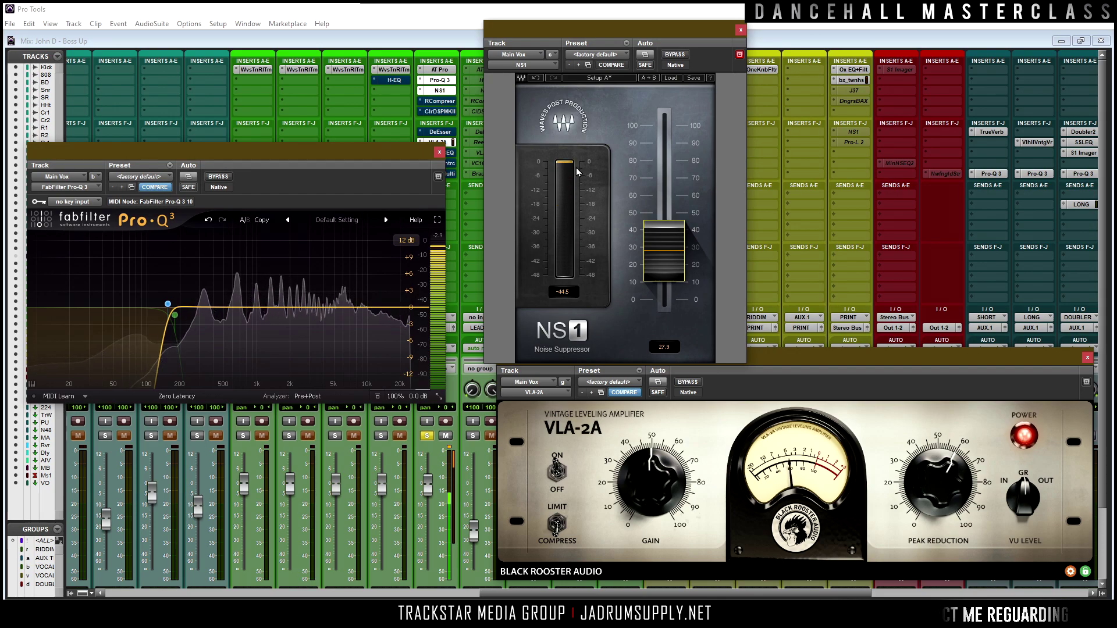
pyautogui.press('space')
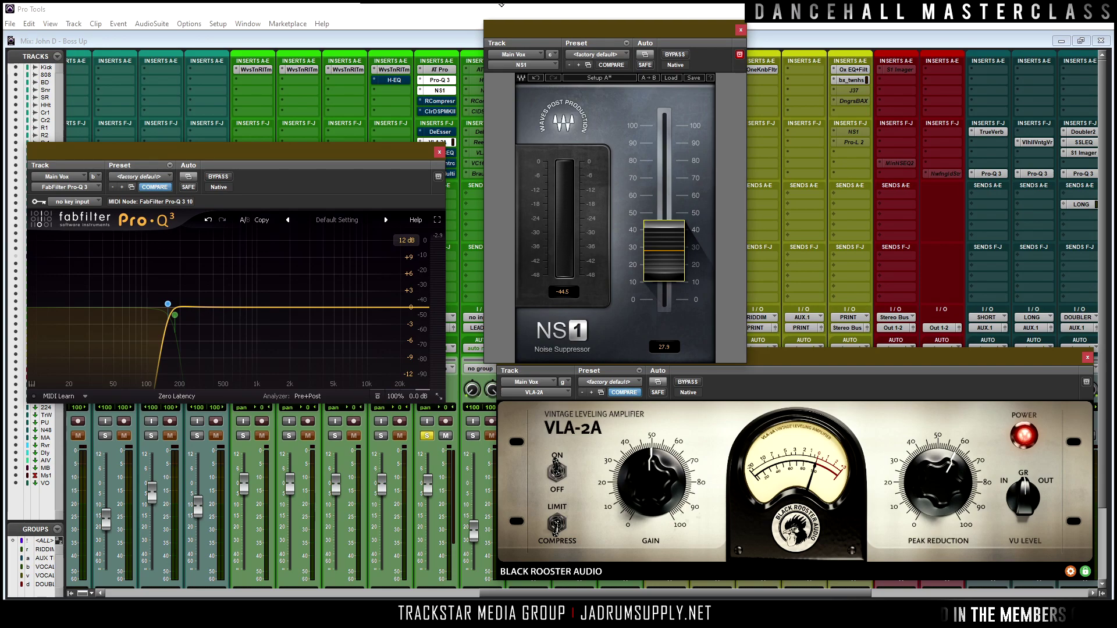
# Minimize the Mix window to reveal the Edit window's song timeline.
pyautogui.click(1061, 42)
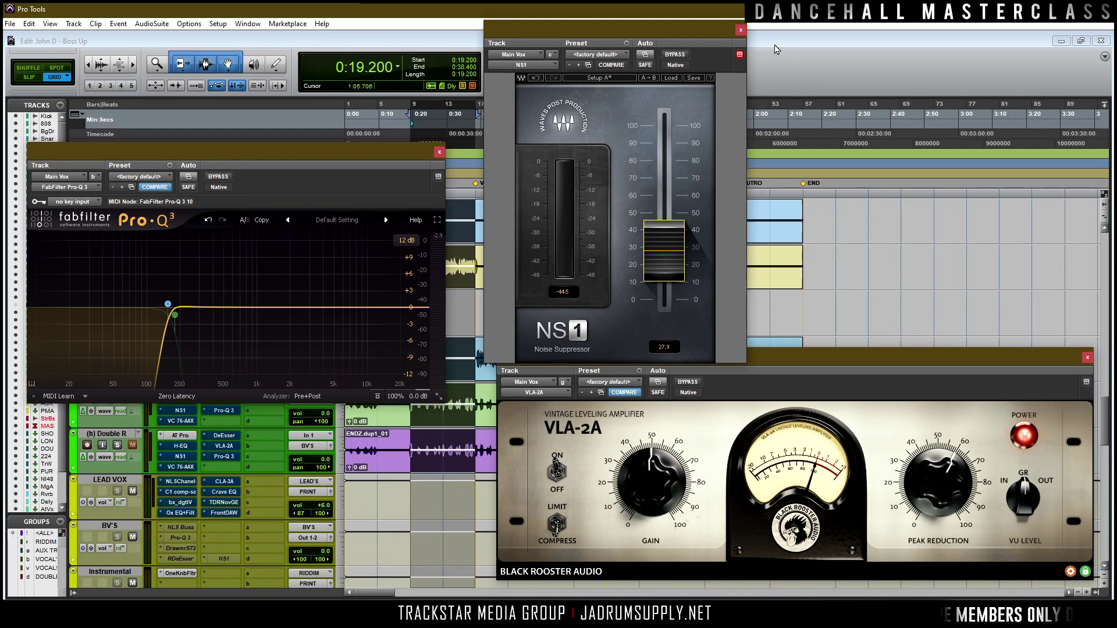
# Close the NS1 and Pro-Q 3 windows, leaving only VLA-2A over the Edit window.
pyautogui.click(742, 35)
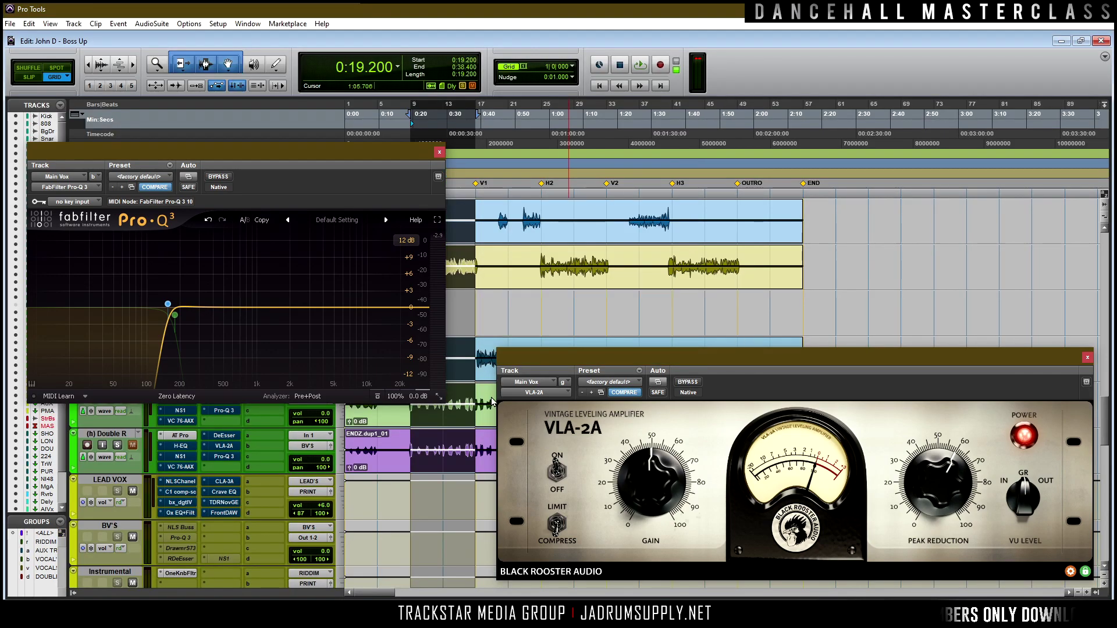
pyautogui.click(438, 153)
pyautogui.scroll(1, 479, 323)
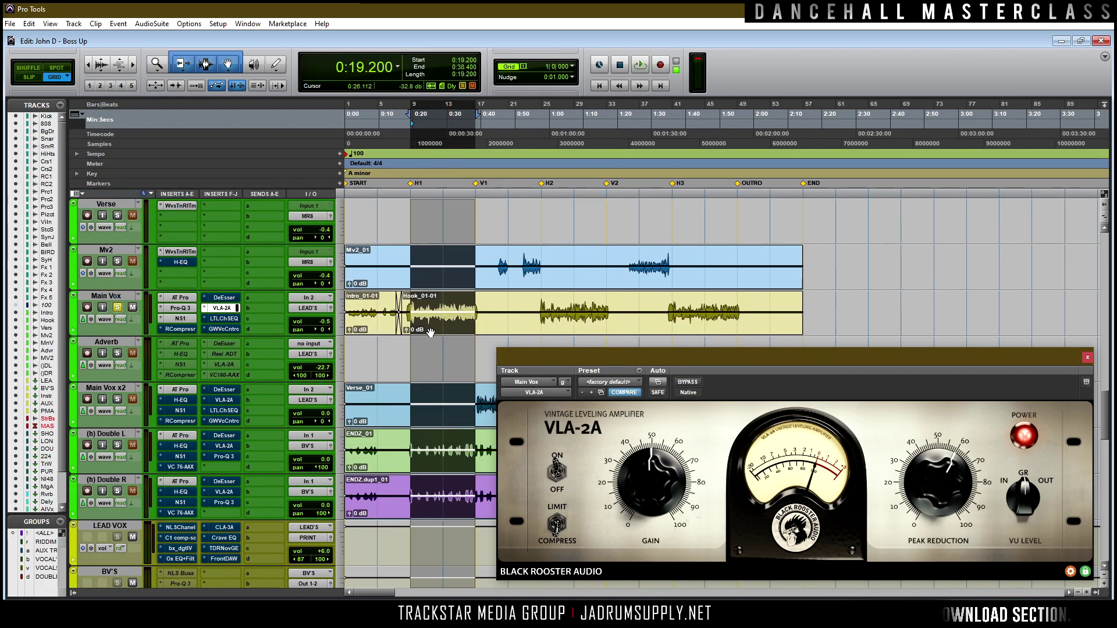
pyautogui.scroll(-1, 503, 320)
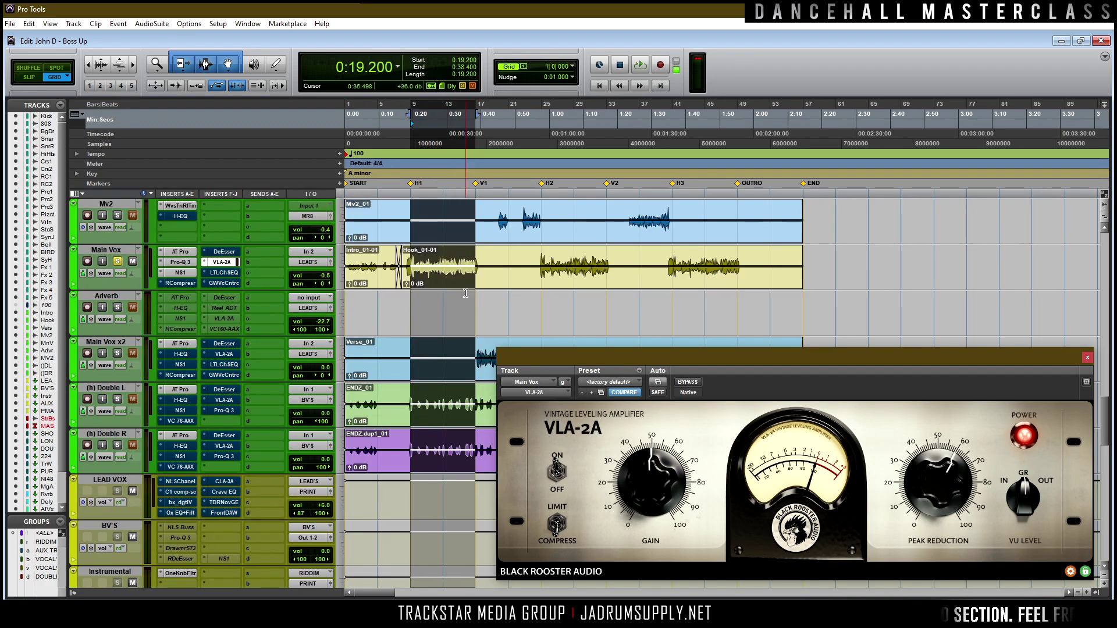
pyautogui.scroll(-1, 504, 319)
pyautogui.scroll(1, 524, 297)
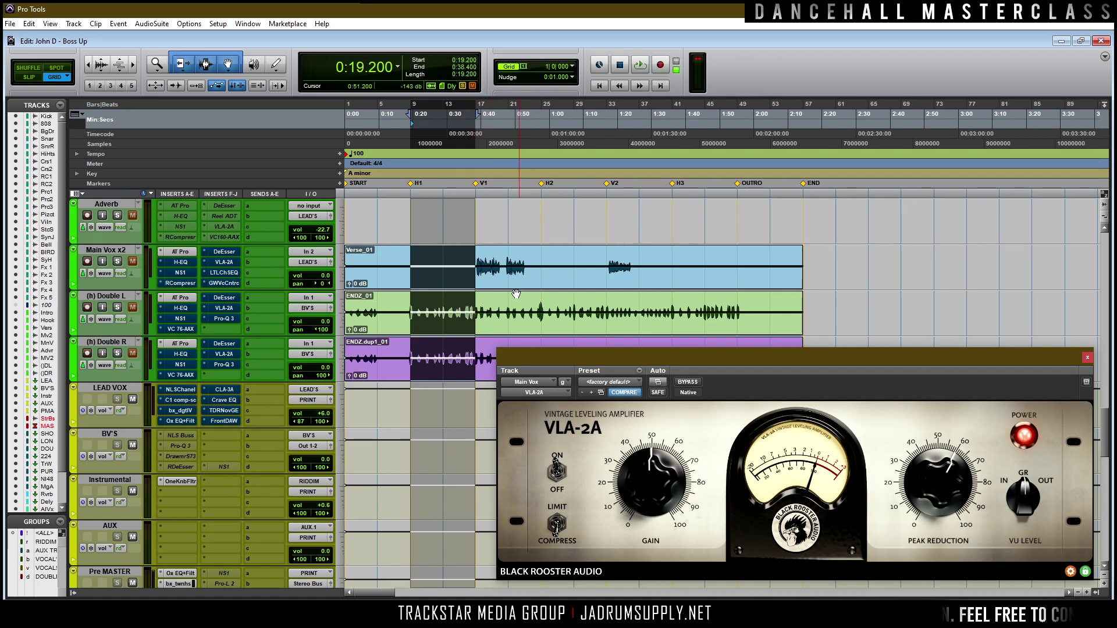
pyautogui.scroll(-1, 545, 281)
pyautogui.scroll(1, 544, 283)
pyautogui.scroll(-1, 542, 276)
pyautogui.scroll(1, 524, 290)
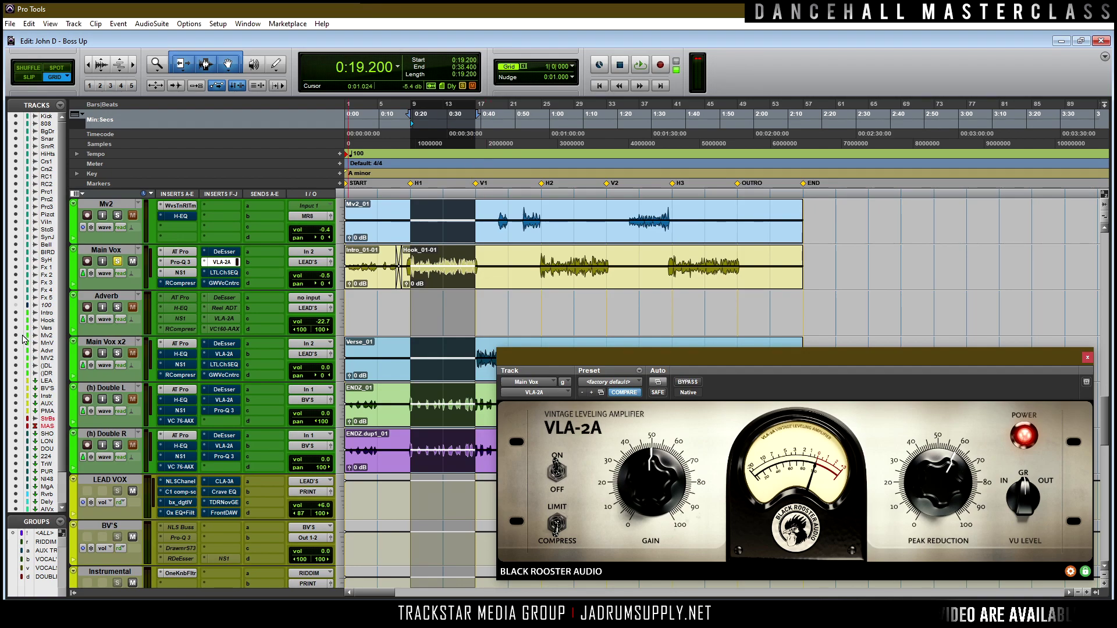
# Open Main Vox's Pro-Q 3 and inspect its 155.76 Hz and 179.91 Hz cut bands.
pyautogui.click(180, 262)
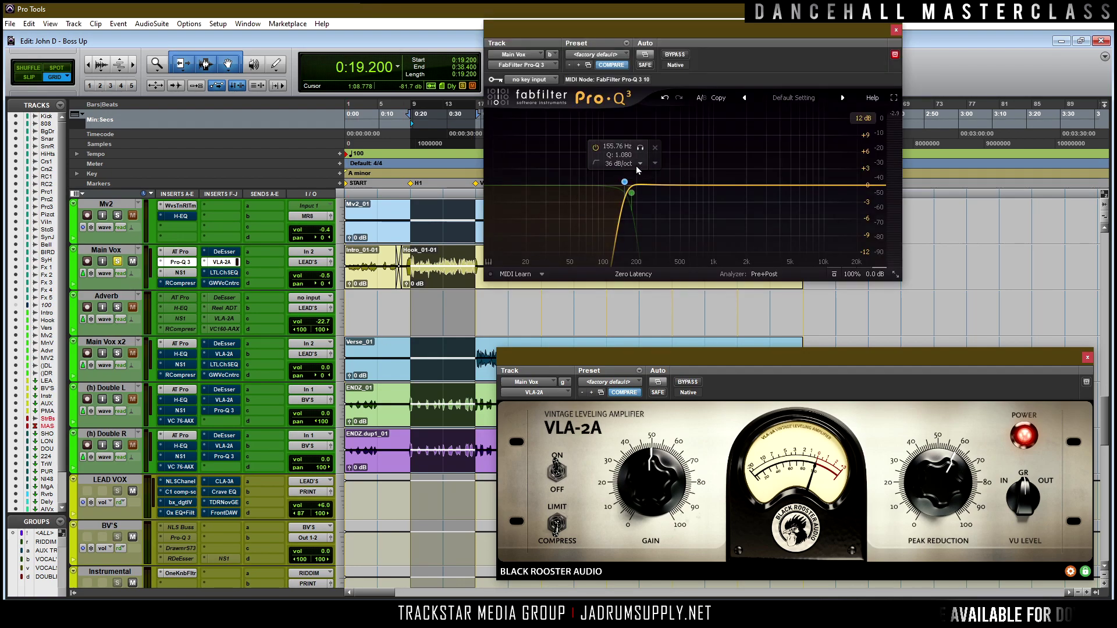
pyautogui.moveTo(629, 194)
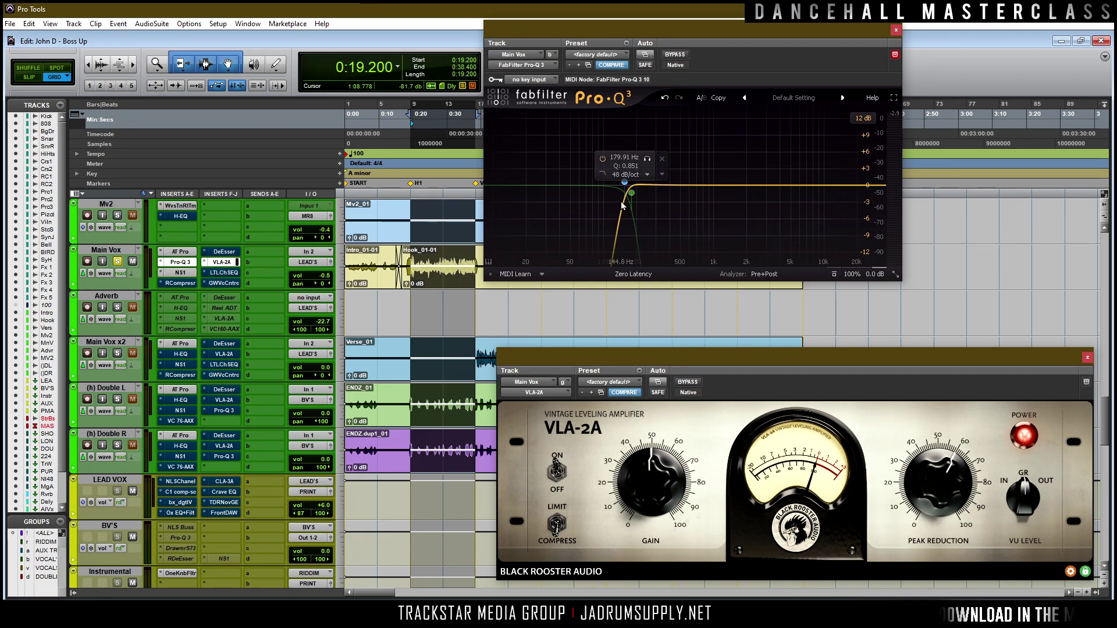
pyautogui.click(625, 184)
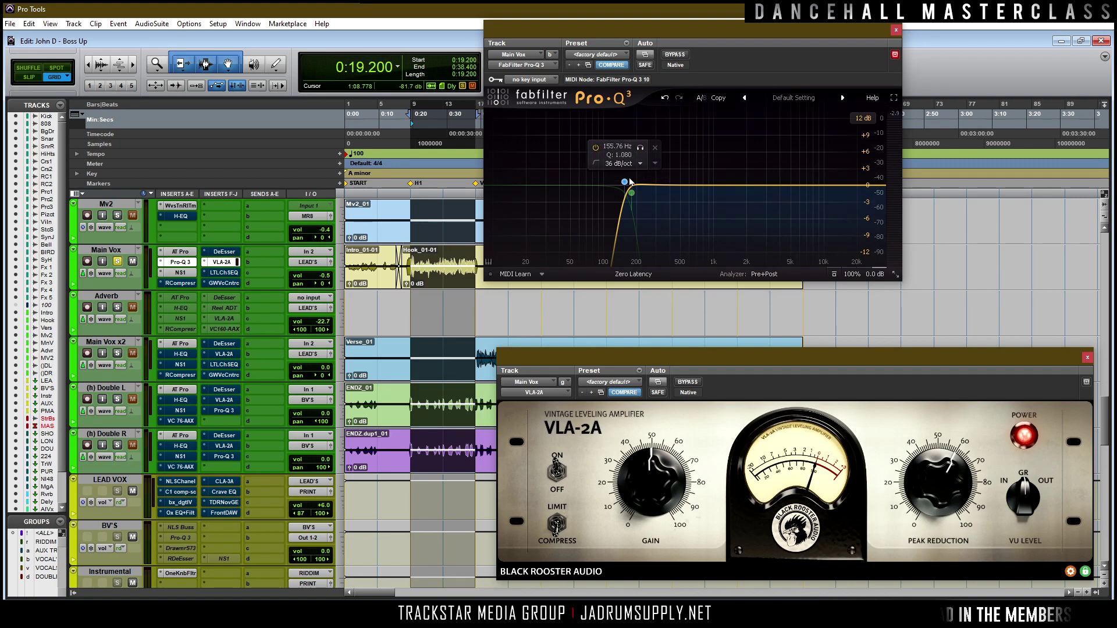
pyautogui.click(632, 195)
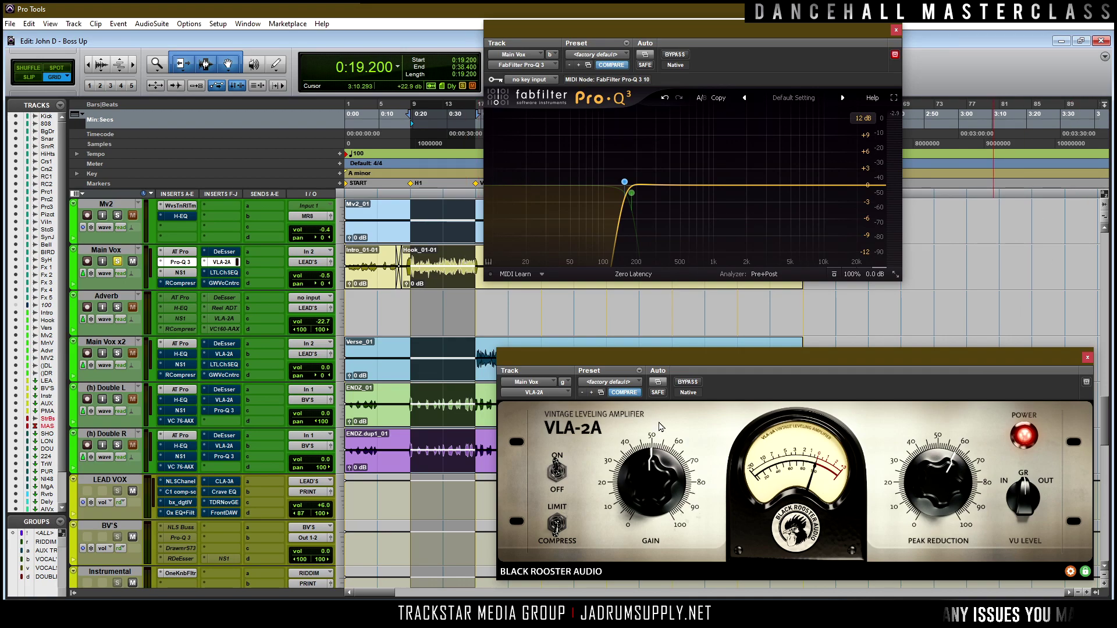
pyautogui.scroll(-10, 282, 406)
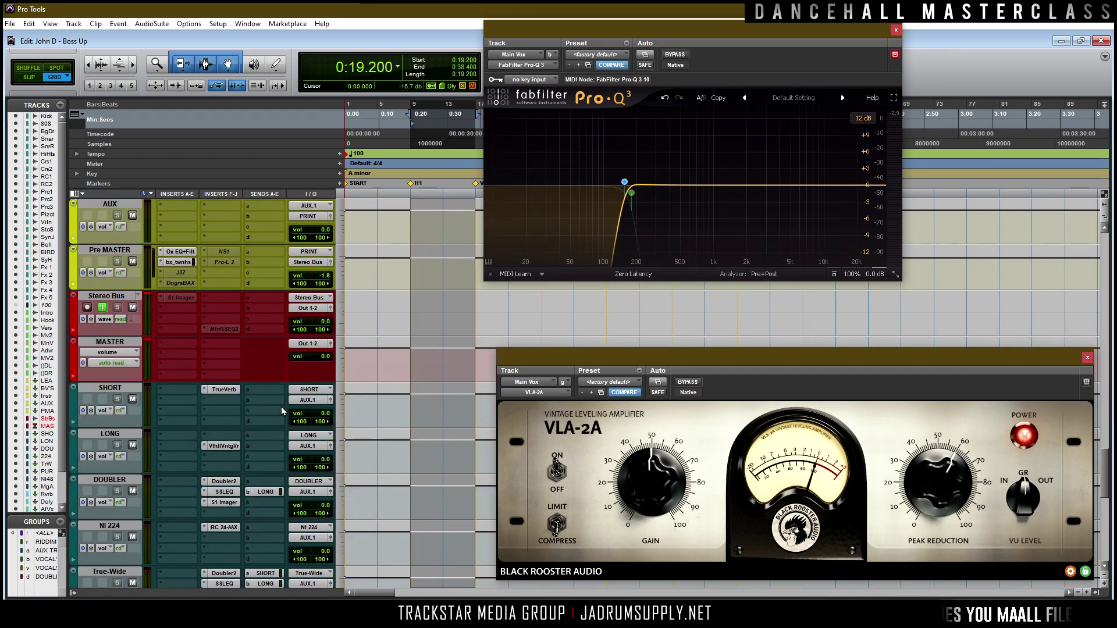
pyautogui.press('space')
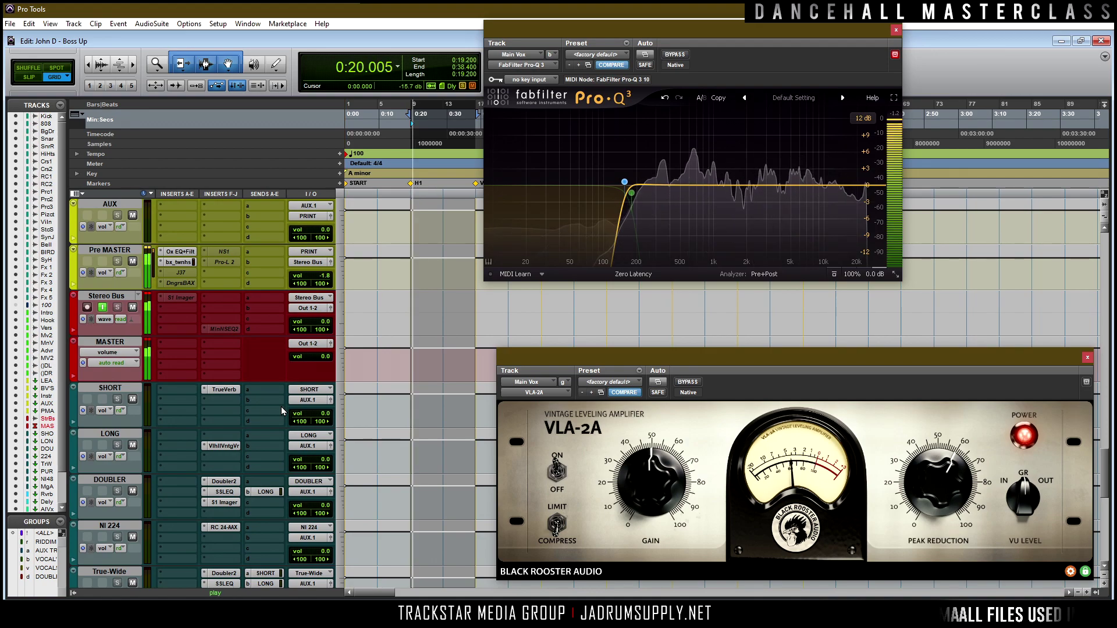
pyautogui.press('space')
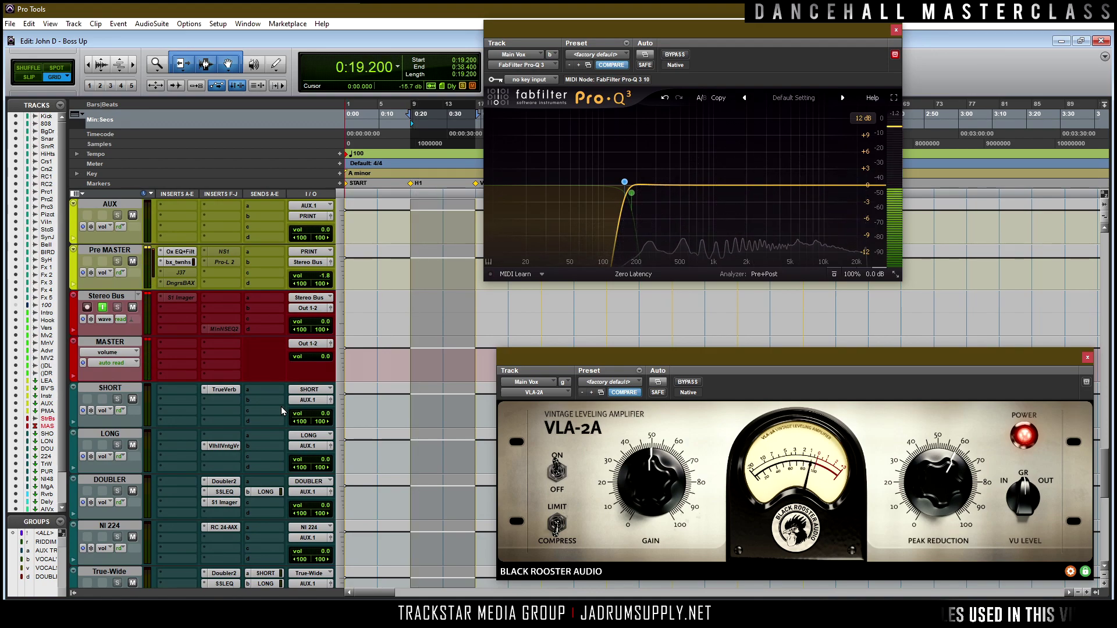